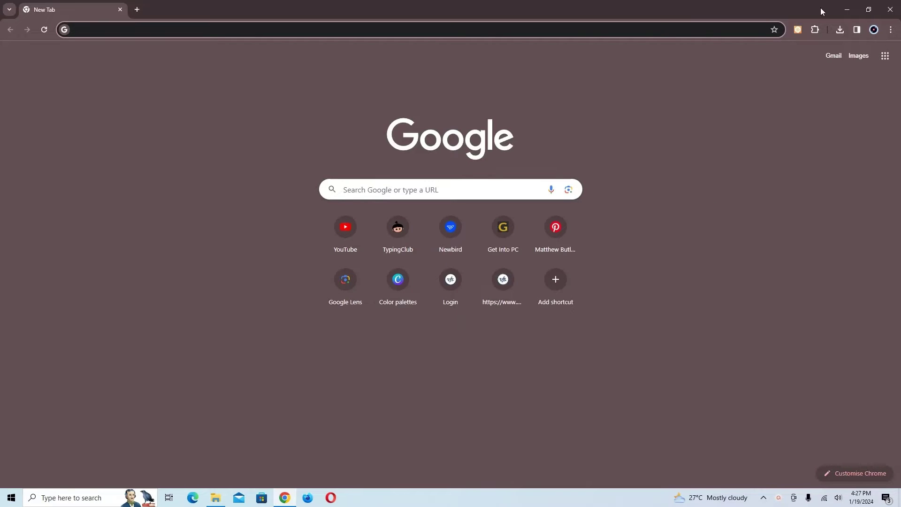
click(845, 10)
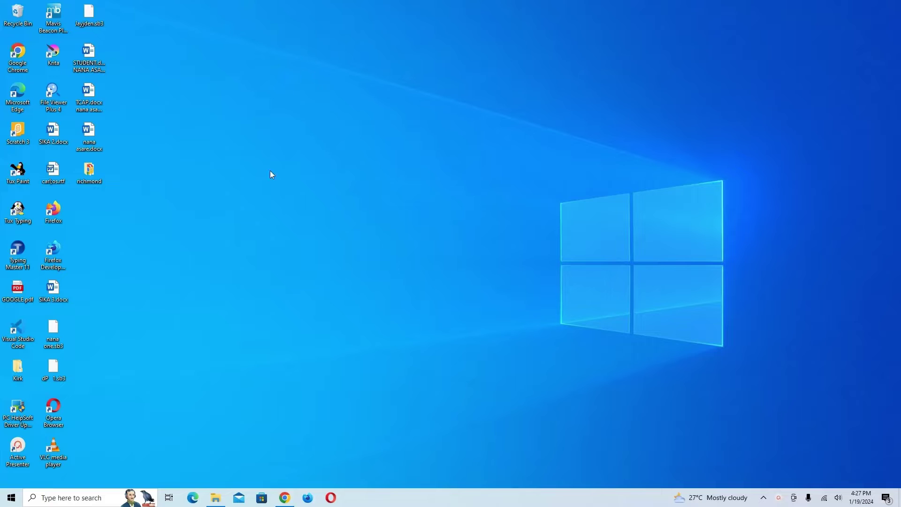
click(284, 498)
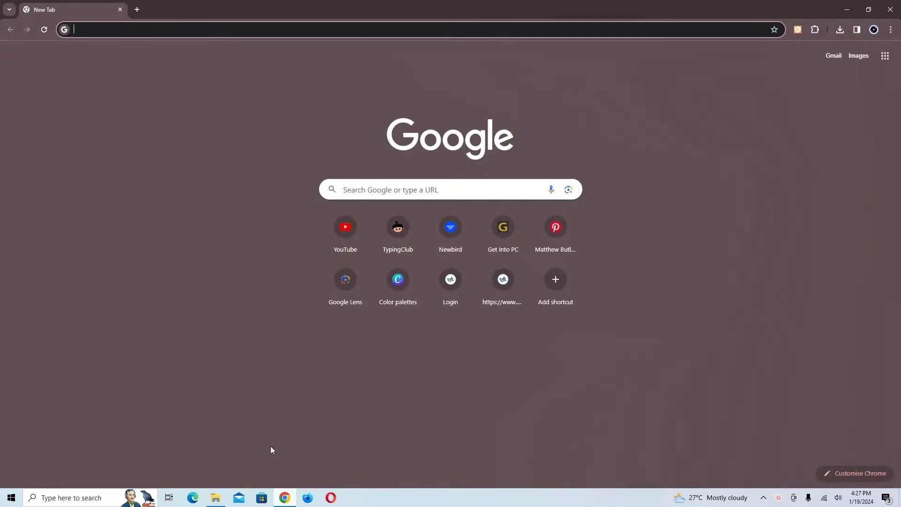
Search Google for "mongodb download".
click(373, 190)
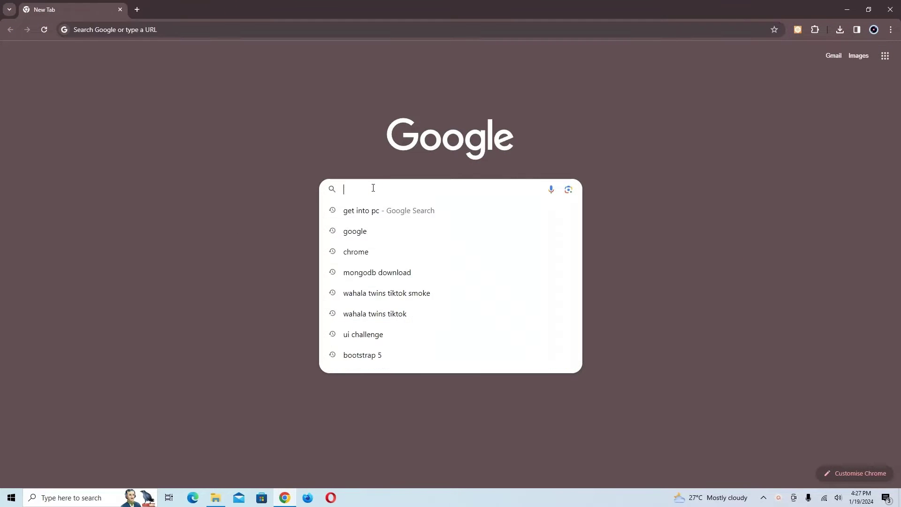
text(mo)
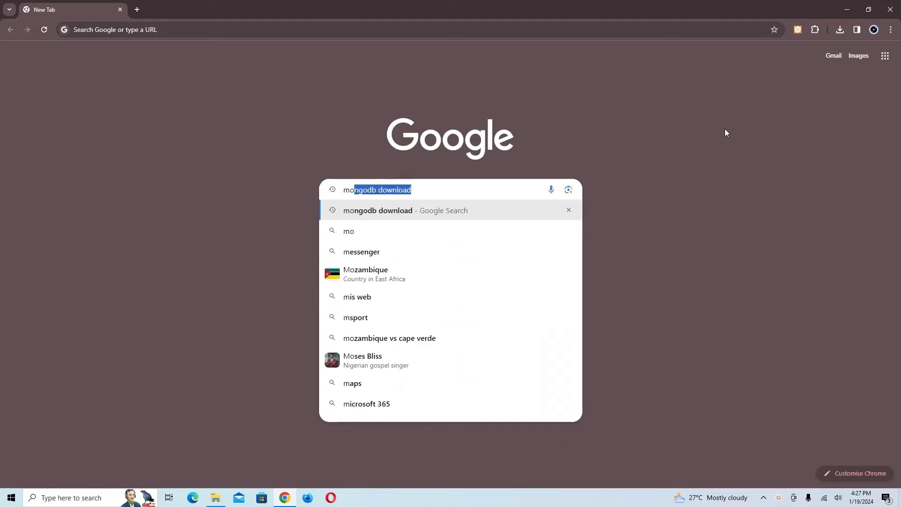
text(ngi)
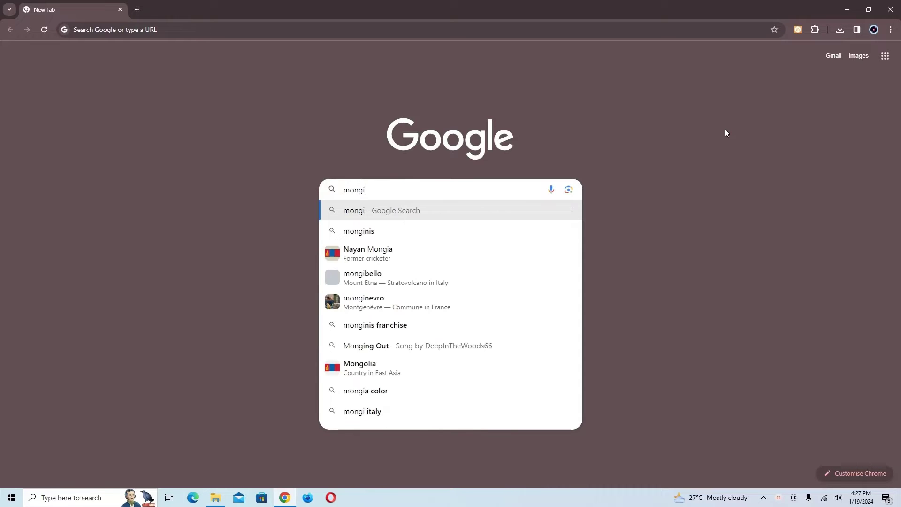
key(BackSpace)
text(odb)
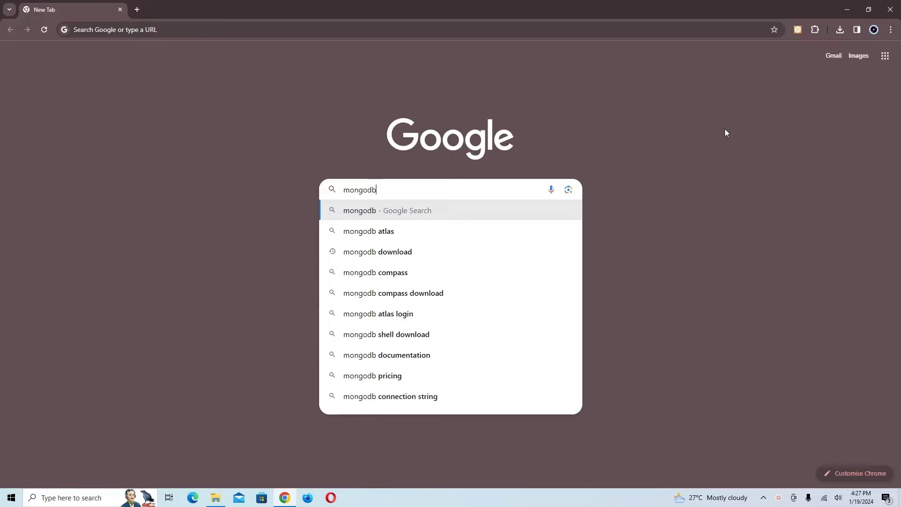
text( download)
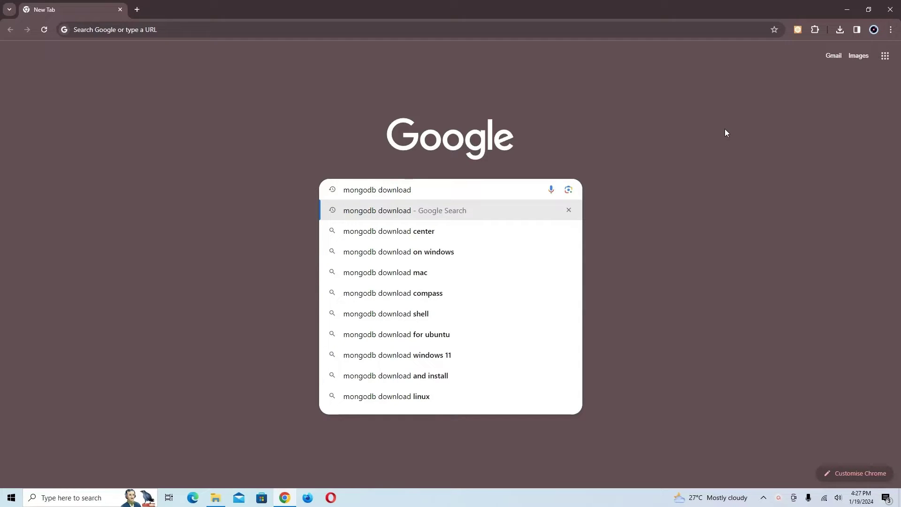
key(Return)
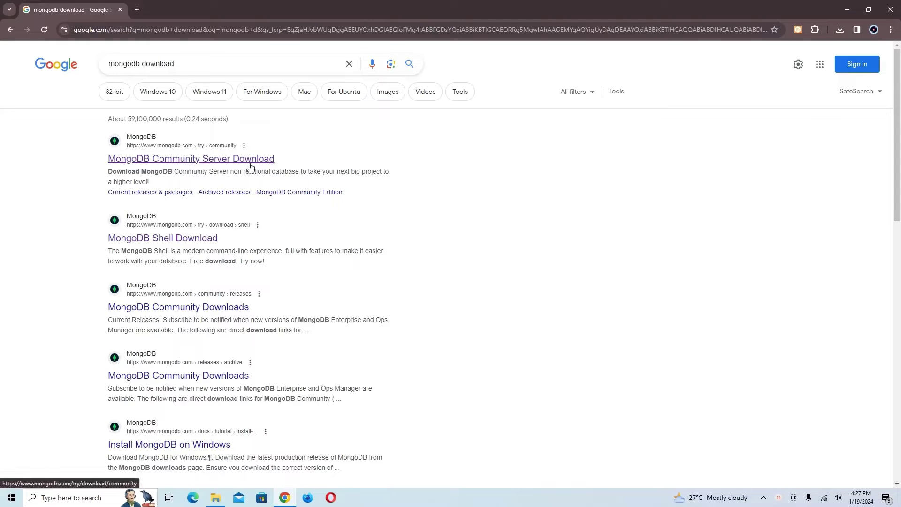
Open the MongoDB Community Server Download search result and find its version, platform and package choices.
click(208, 164)
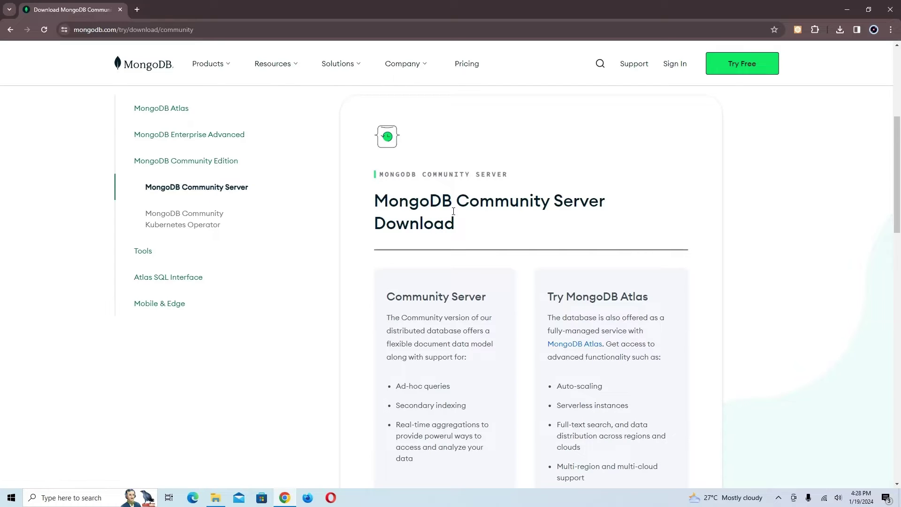
scroll(454, 211, down, 3)
scroll(454, 211, down, 10)
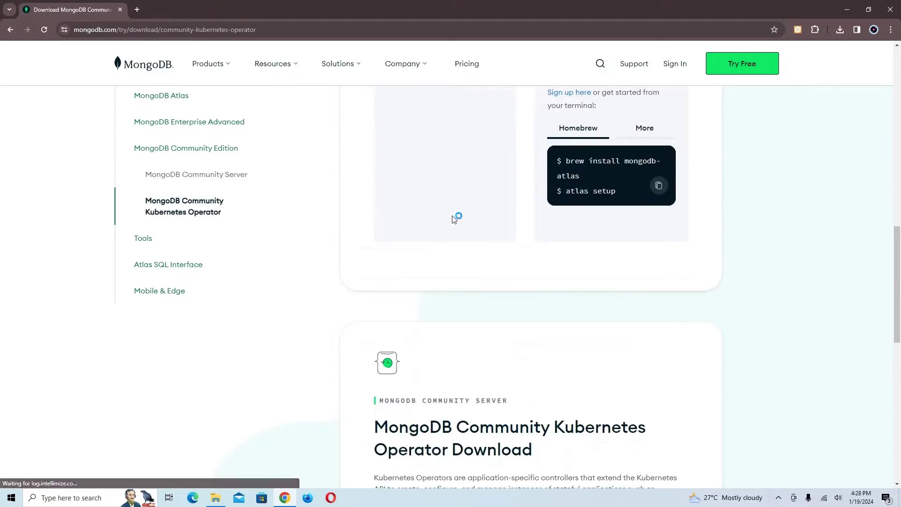
scroll(454, 218, down, 4)
scroll(453, 218, up, 10)
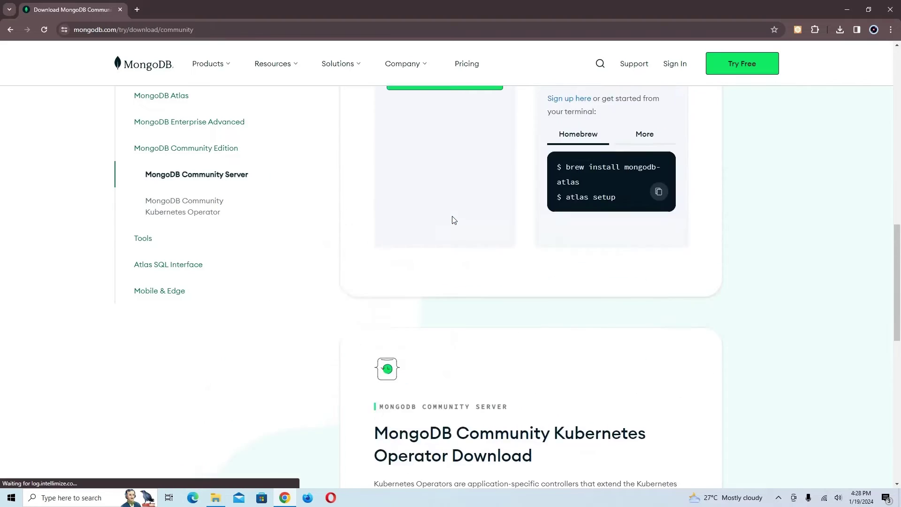
scroll(454, 220, up, 2)
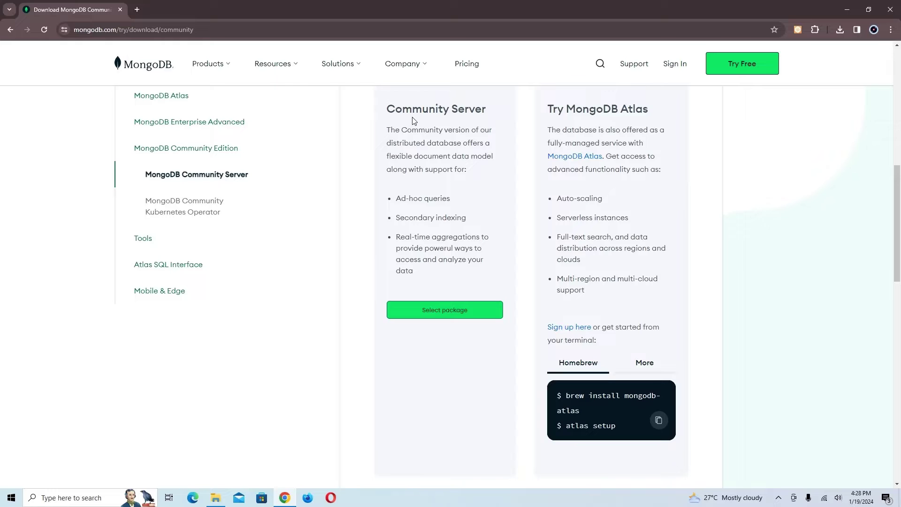
scroll(446, 133, up, 2)
scroll(425, 328, down, 2)
scroll(445, 310, down, 4)
scroll(463, 287, down, 3)
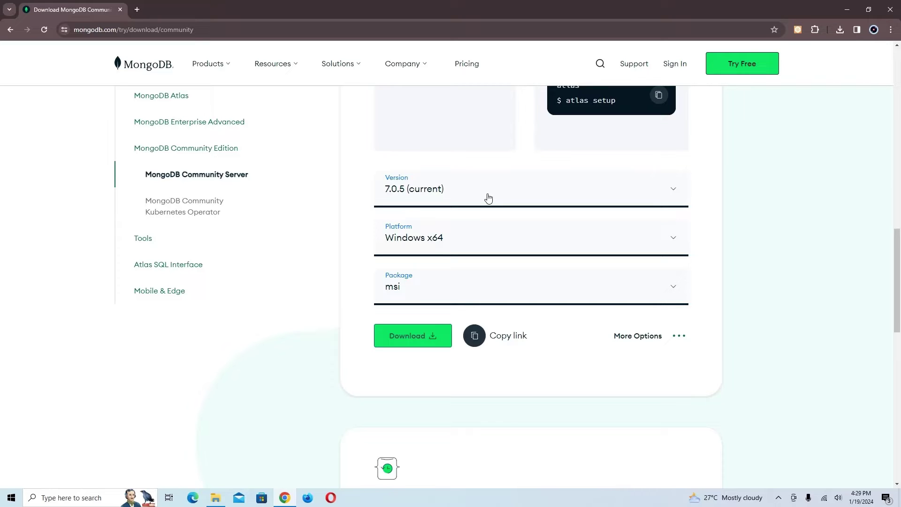
Examine the available versions, platforms and package types offered for the MongoDB Community Server download, keeping the current selections.
click(556, 193)
scroll(488, 282, down, 5)
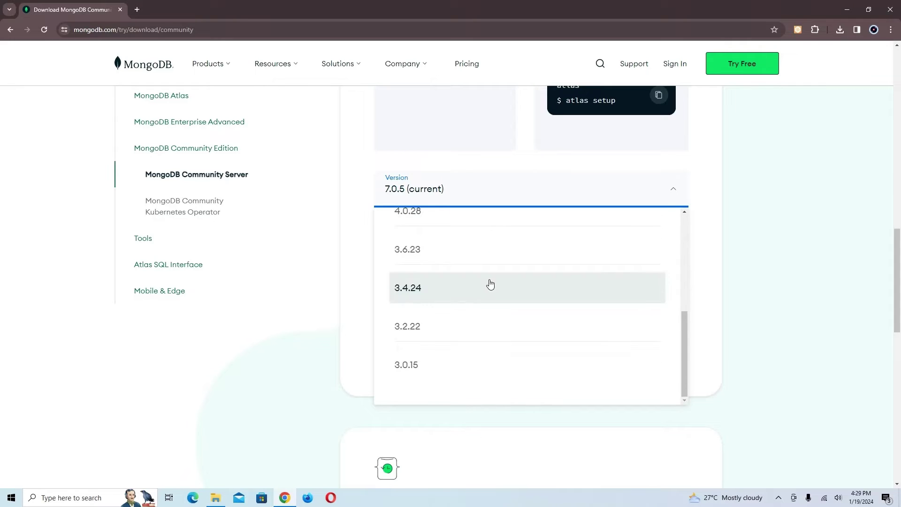
scroll(490, 284, up, 5)
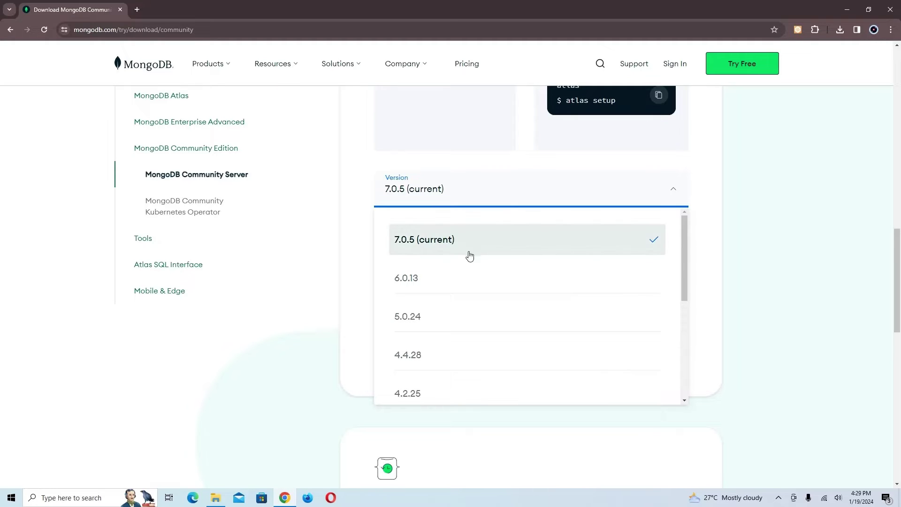
click(458, 191)
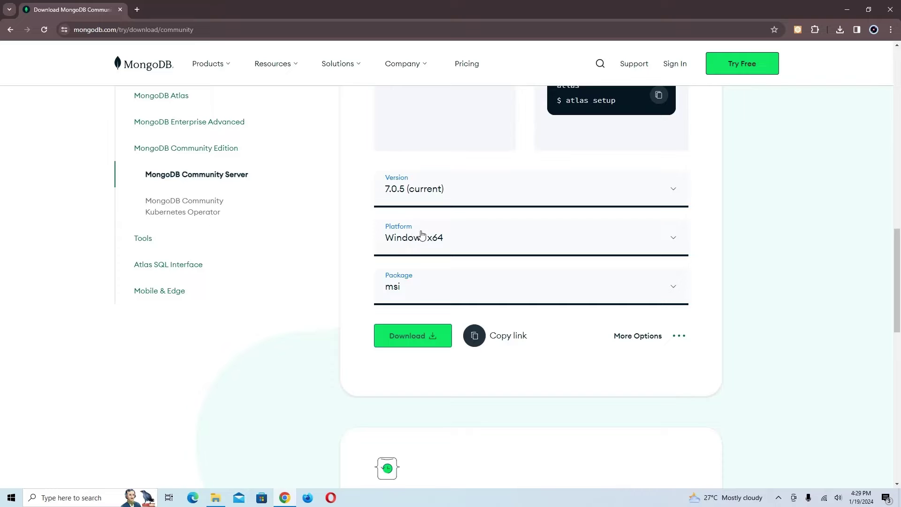
click(465, 245)
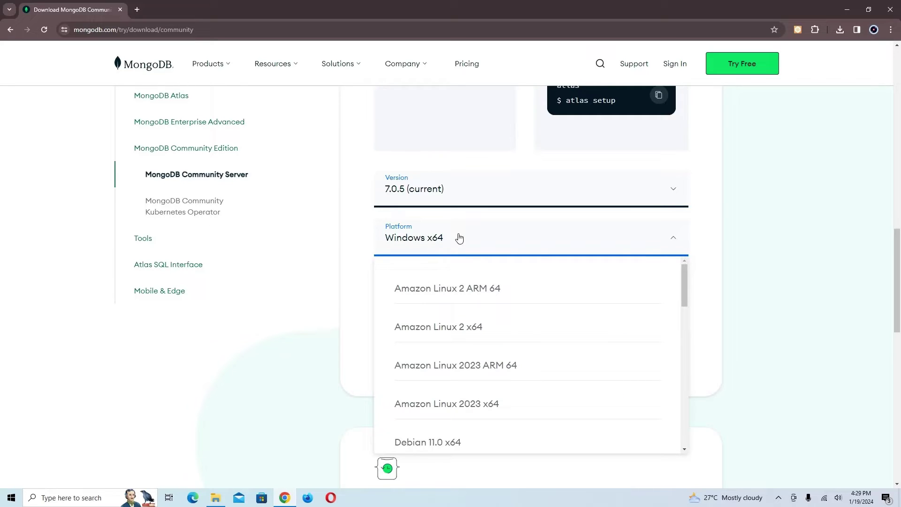
click(459, 239)
scroll(472, 235, down, 1)
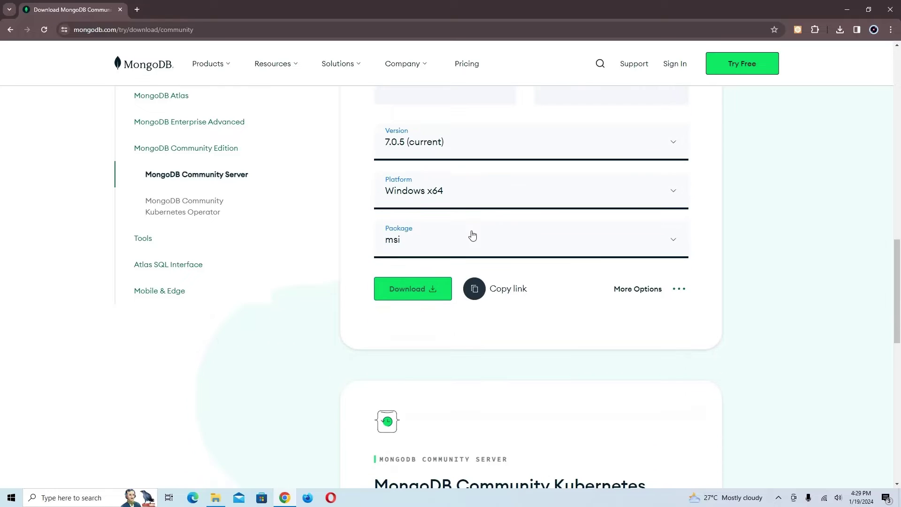
click(433, 238)
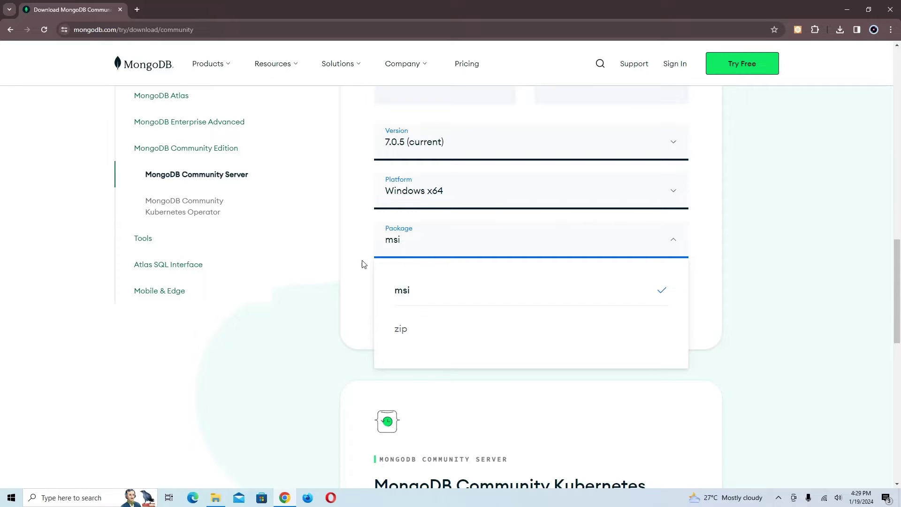
click(369, 247)
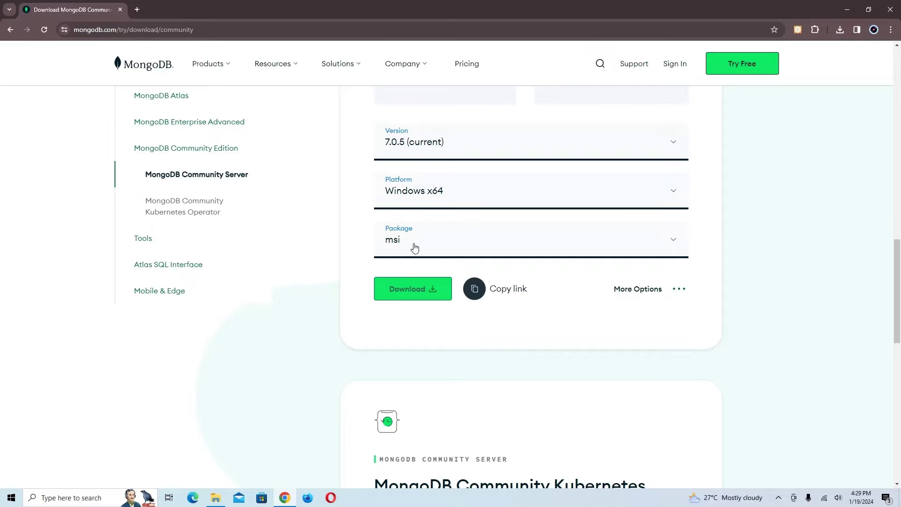
Download the msi package of MongoDB Community Server 7.0.5 for Windows x64 and check its download progress.
click(425, 290)
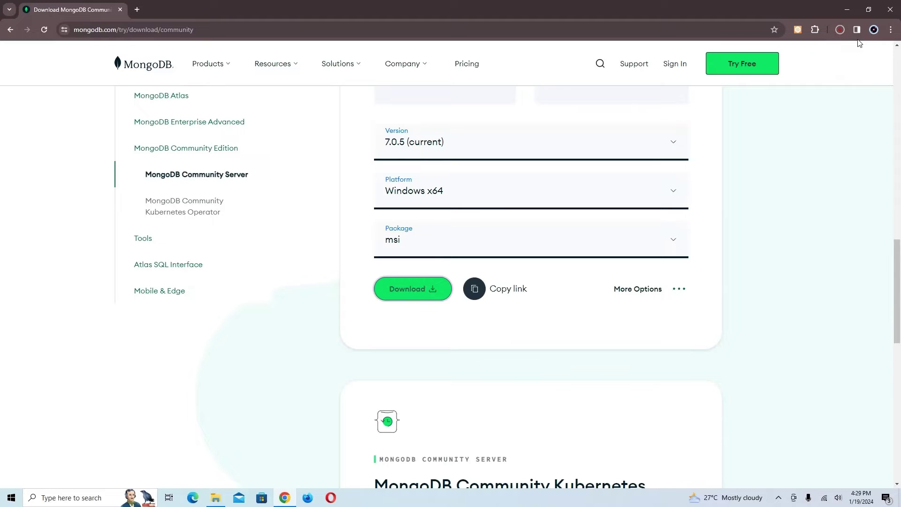
click(840, 30)
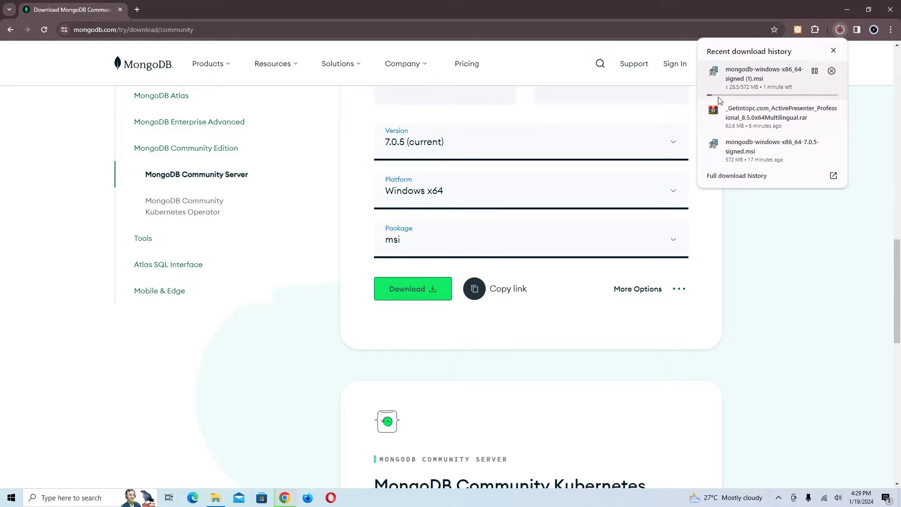
mouse_move(811, 148)
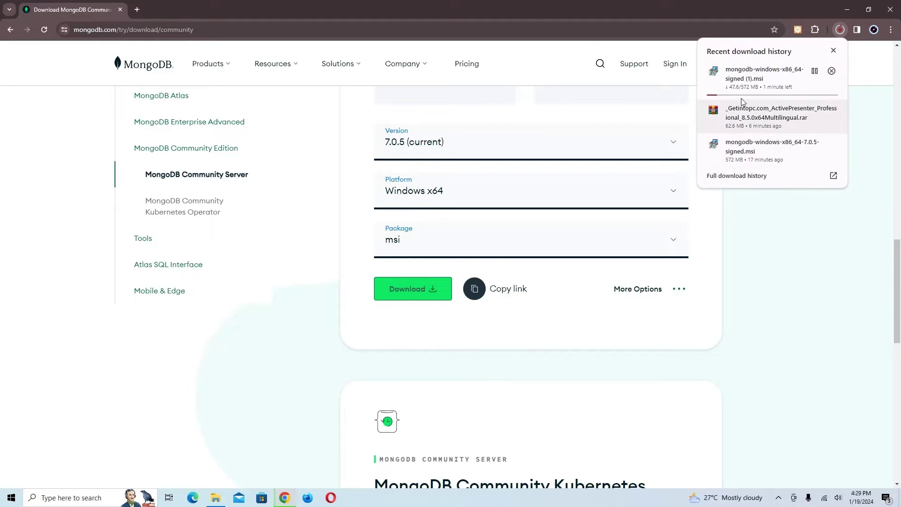
mouse_move(746, 79)
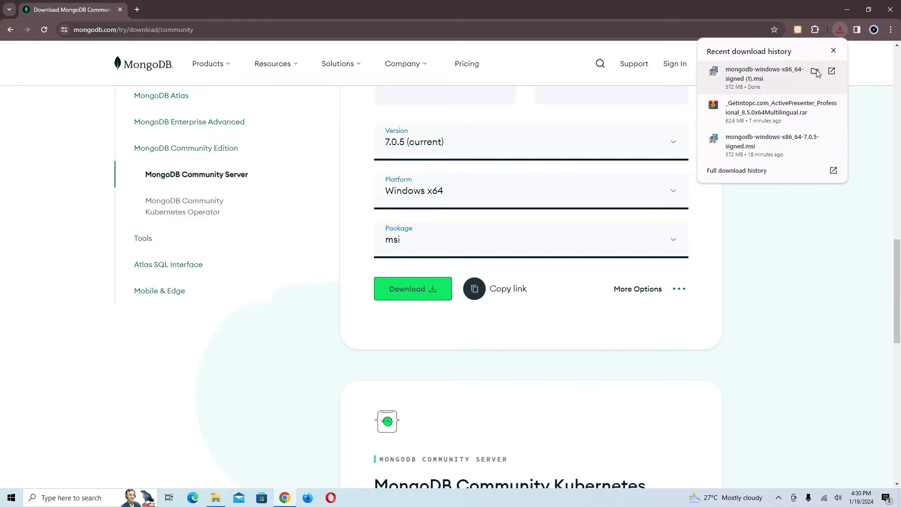
Run the newly downloaded MongoDB msi installer from its folder and minimize the windows behind the setup wizard.
click(816, 71)
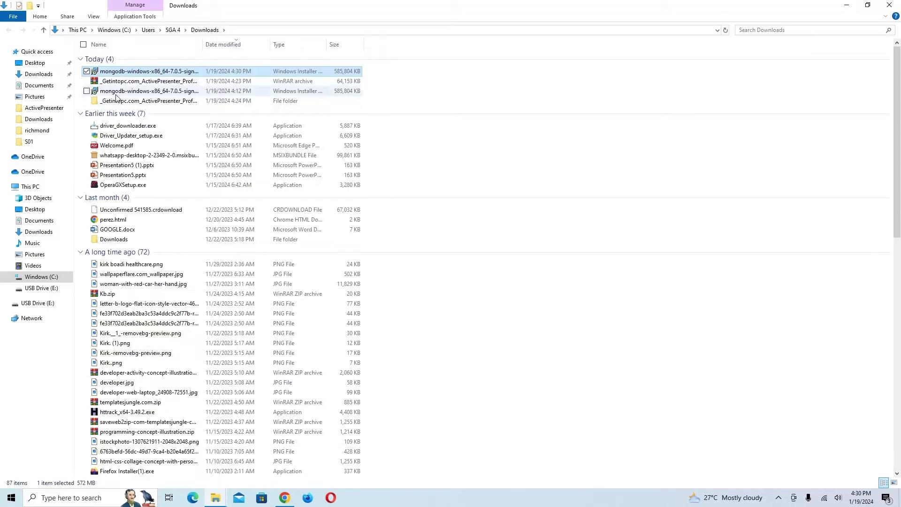
double_click(155, 71)
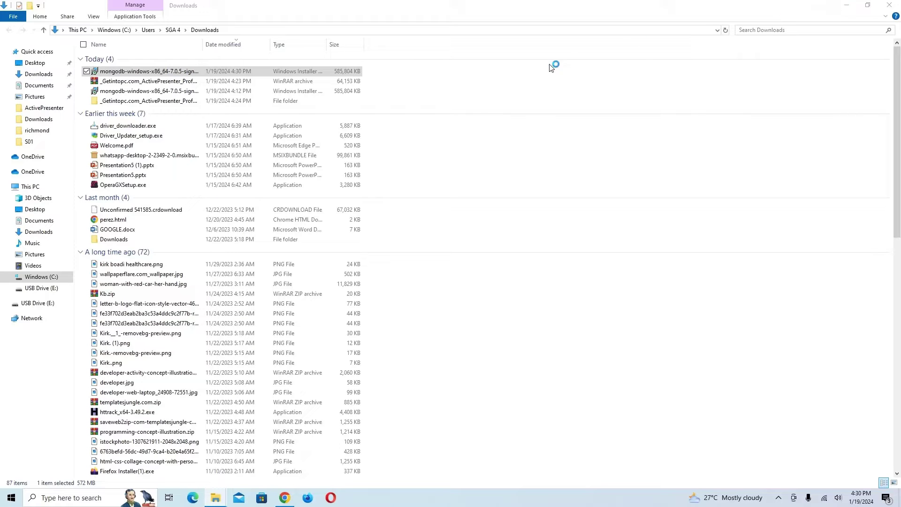
click(847, 7)
click(847, 7)
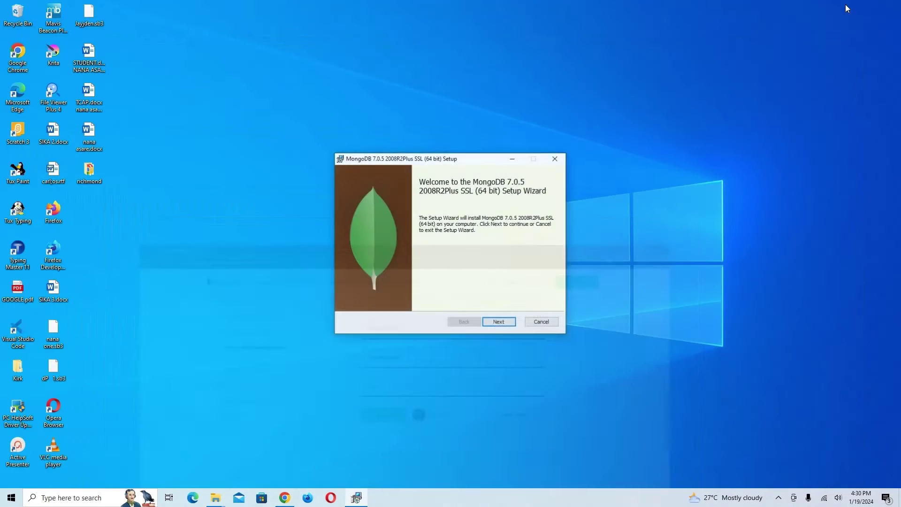
drag(471, 164, 473, 143)
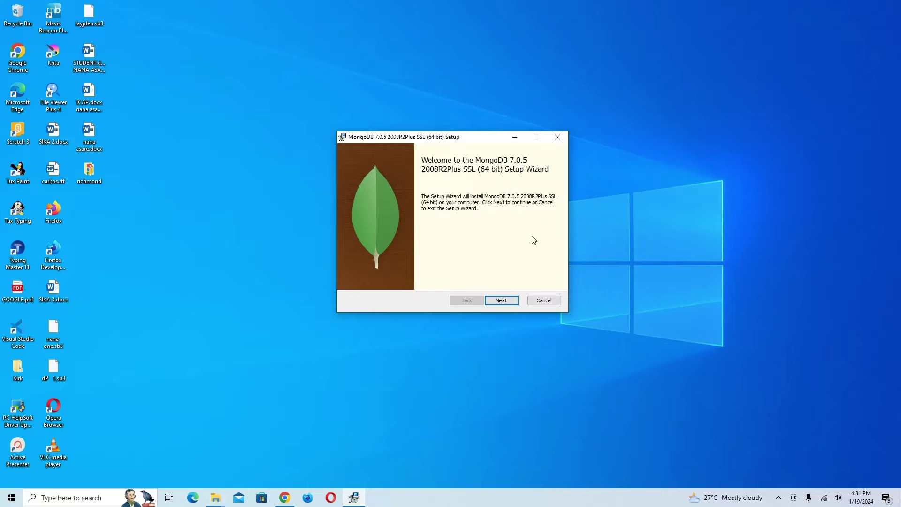
Continue past the MongoDB setup welcome page, accept the License Agreement terms and proceed to the setup type choice.
click(500, 303)
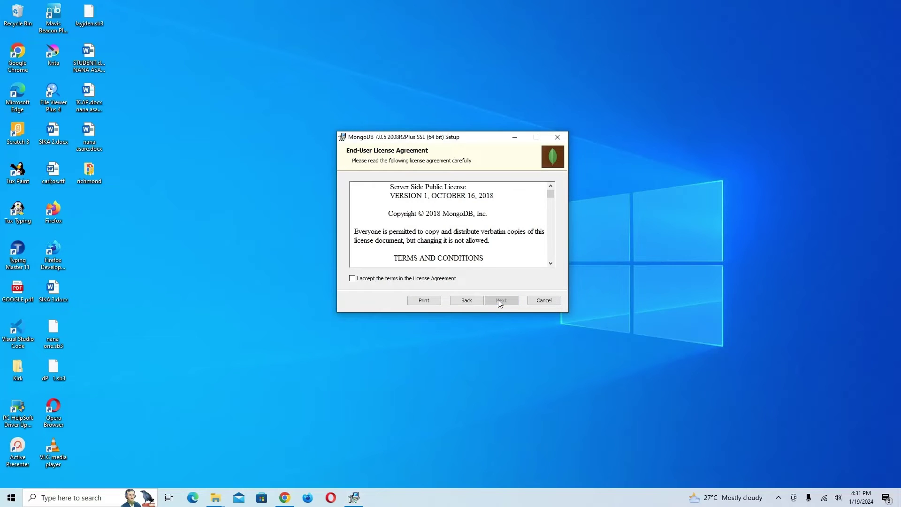
scroll(435, 200, down, 6)
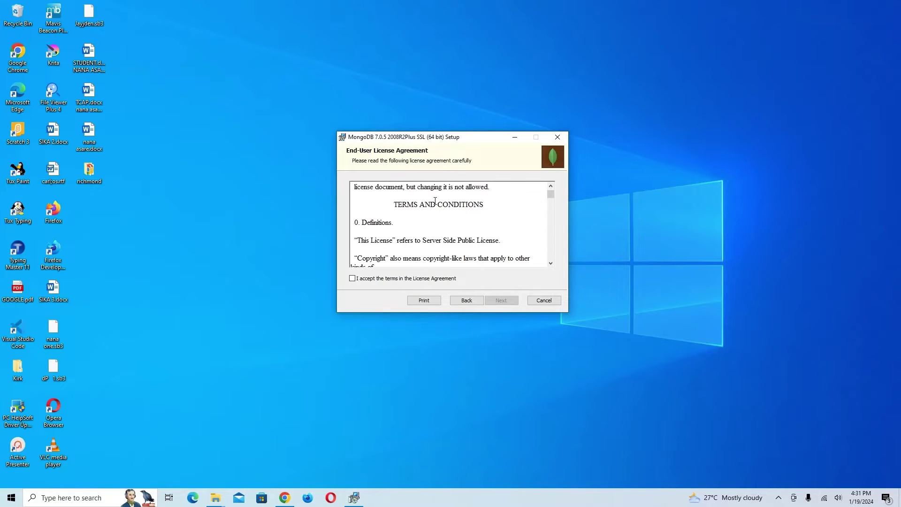
scroll(435, 200, down, 8)
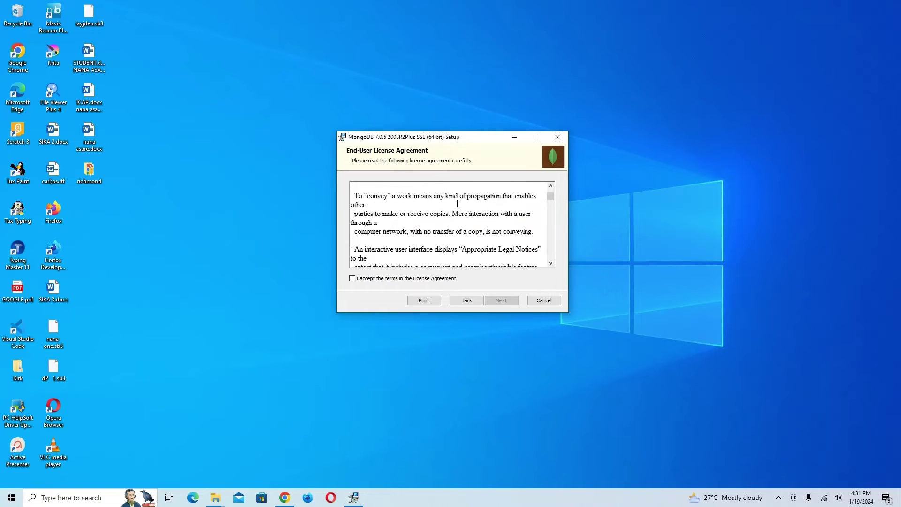
scroll(452, 198, down, 5)
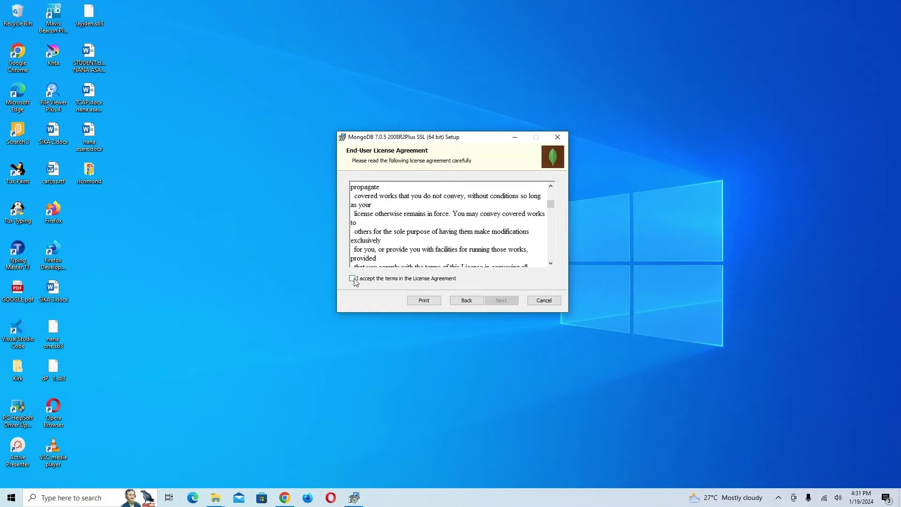
click(353, 279)
click(502, 300)
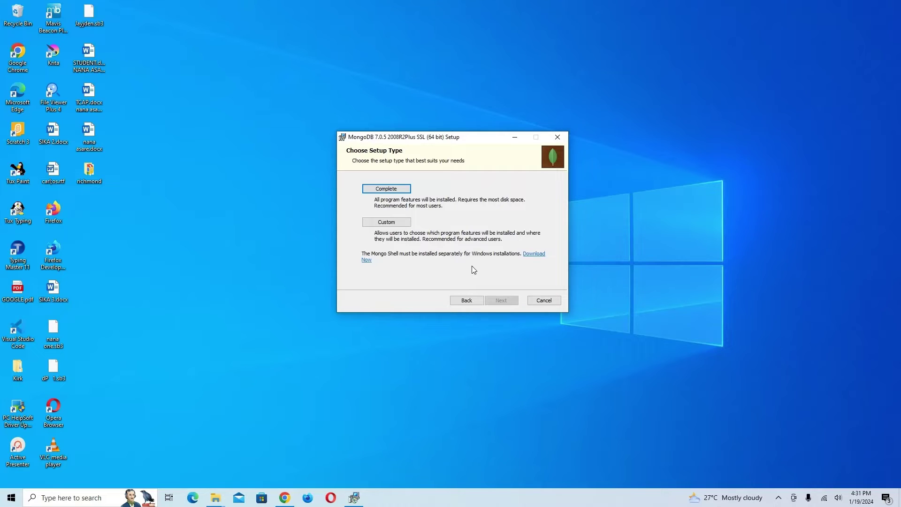
Open the MongoDB Shell download page from the setup wizard, look over its download options and return to the wizard.
click(532, 257)
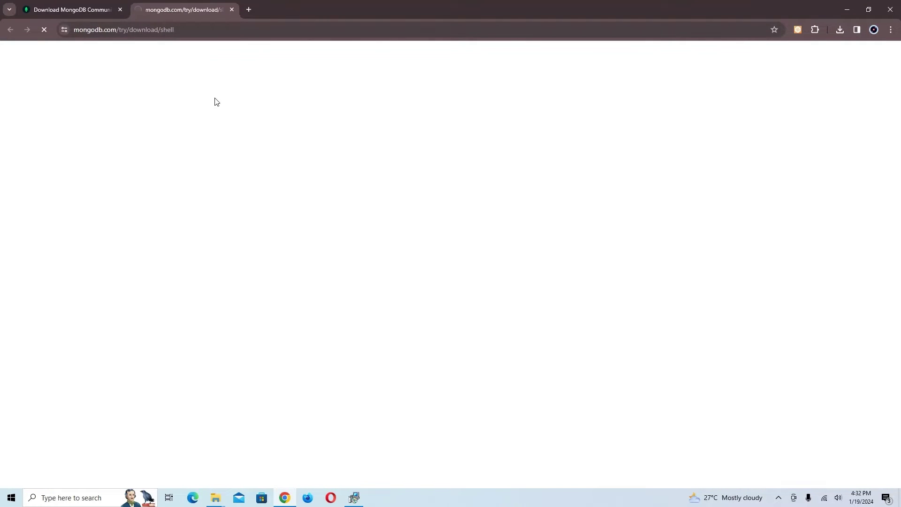
scroll(321, 252, down, 10)
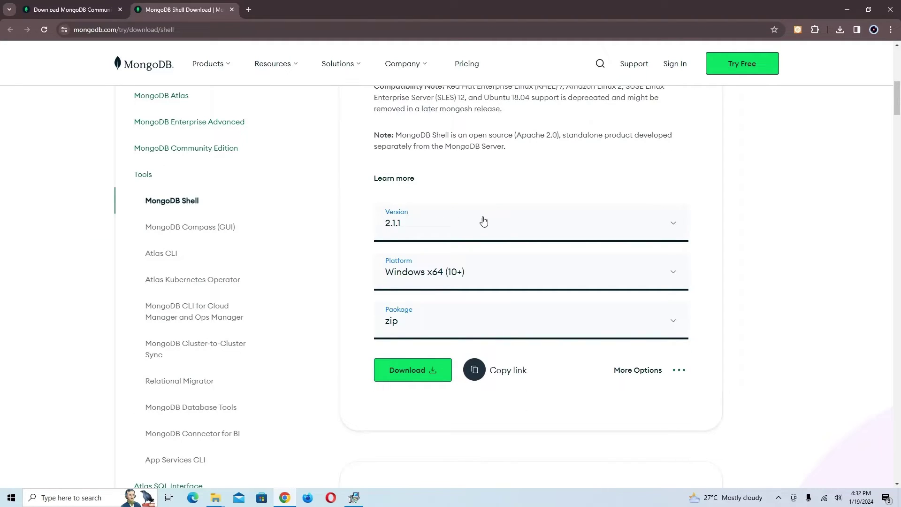
click(849, 7)
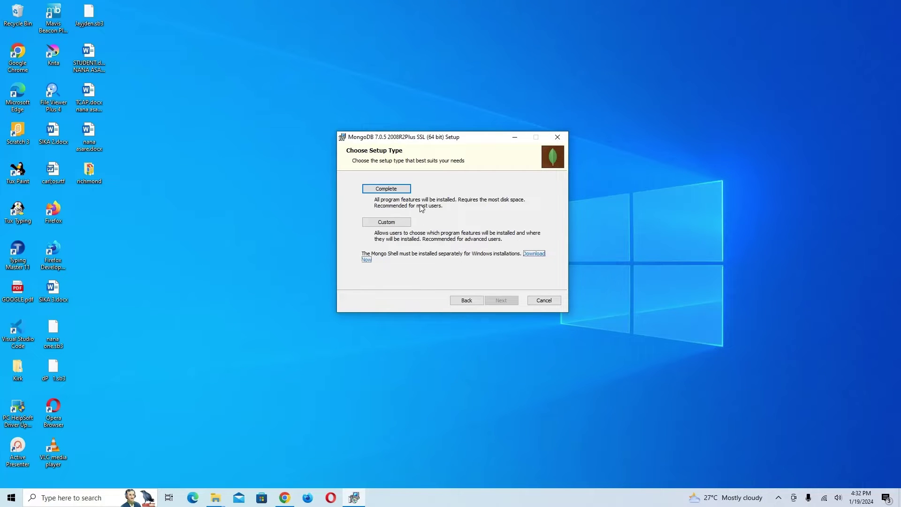
Install MongoDB with the Complete setup, MongoD as a service under the Network Service user and MongoDB Compass included, finishing the wizard.
click(390, 190)
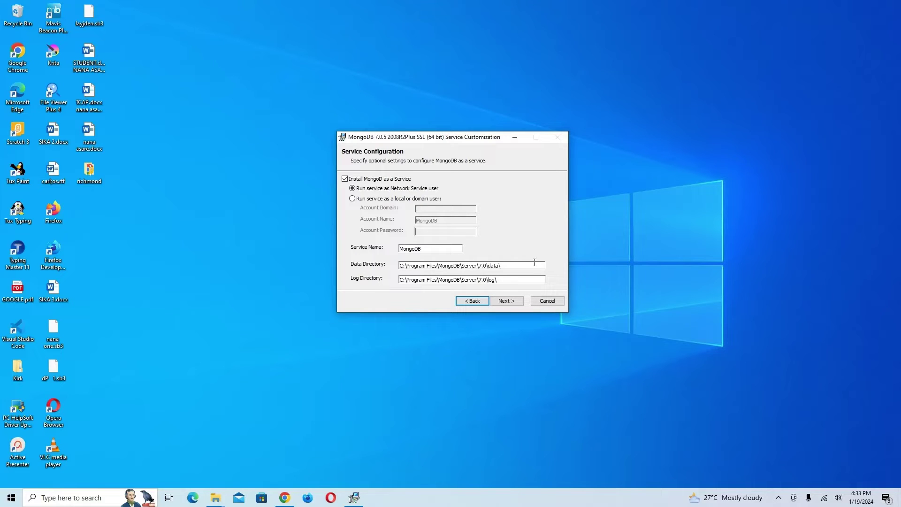
click(509, 304)
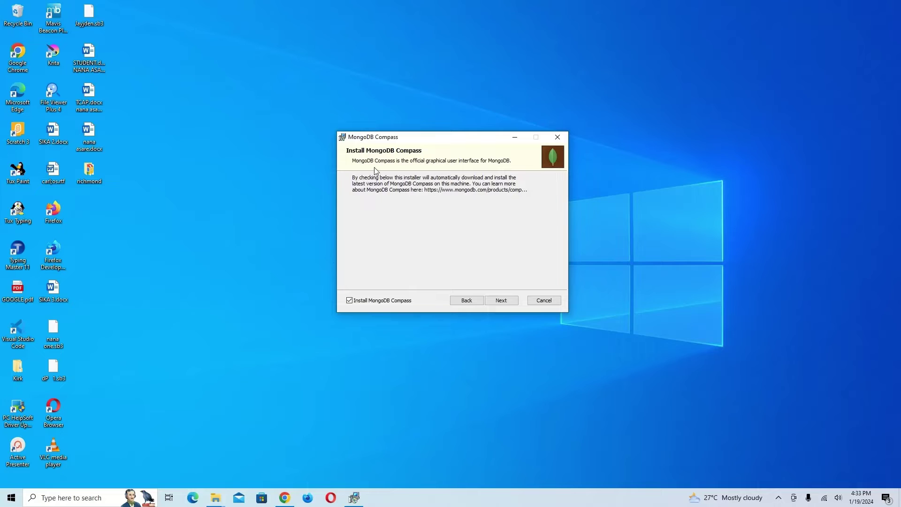
click(349, 301)
click(502, 301)
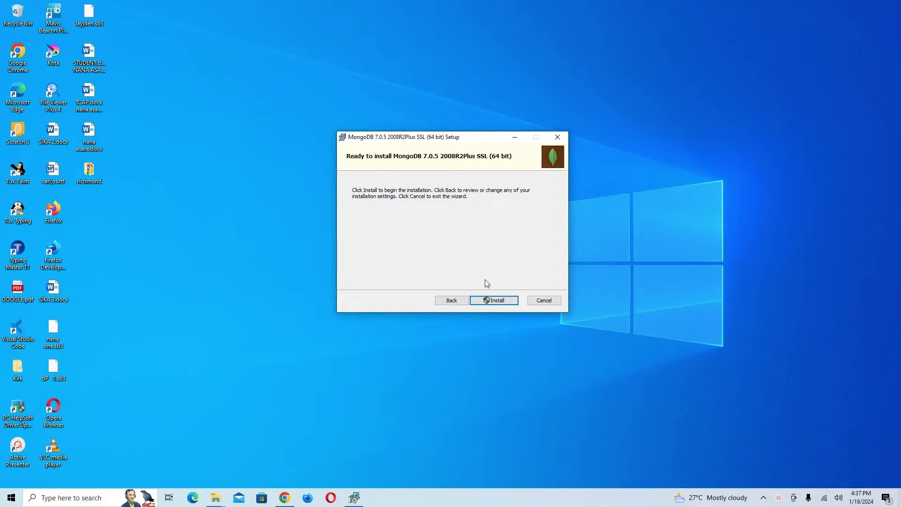
click(498, 301)
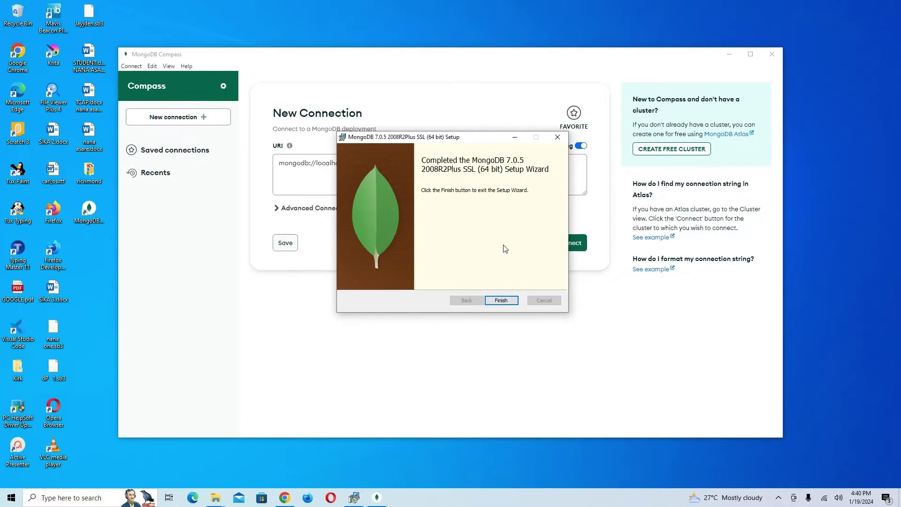
click(501, 301)
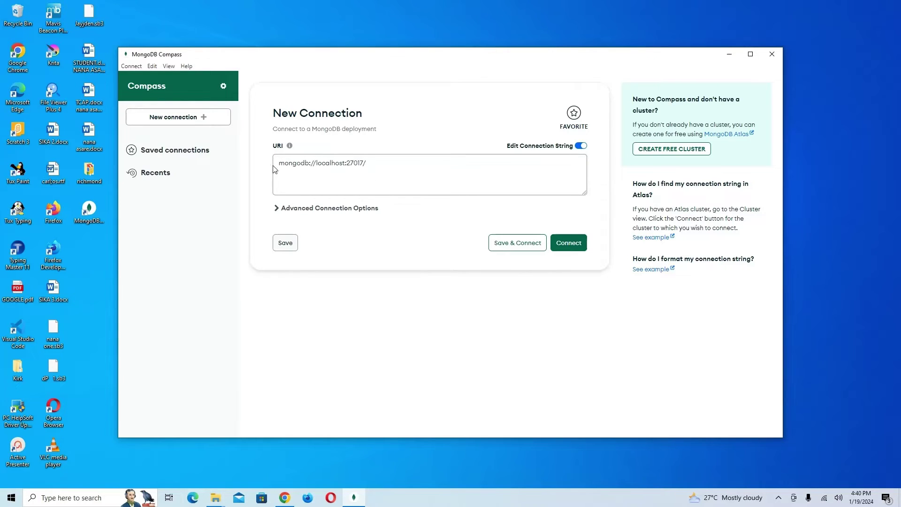
Connect Compass to mongodb://localhost:27017 and check the contents of the admin and config databases.
click(377, 167)
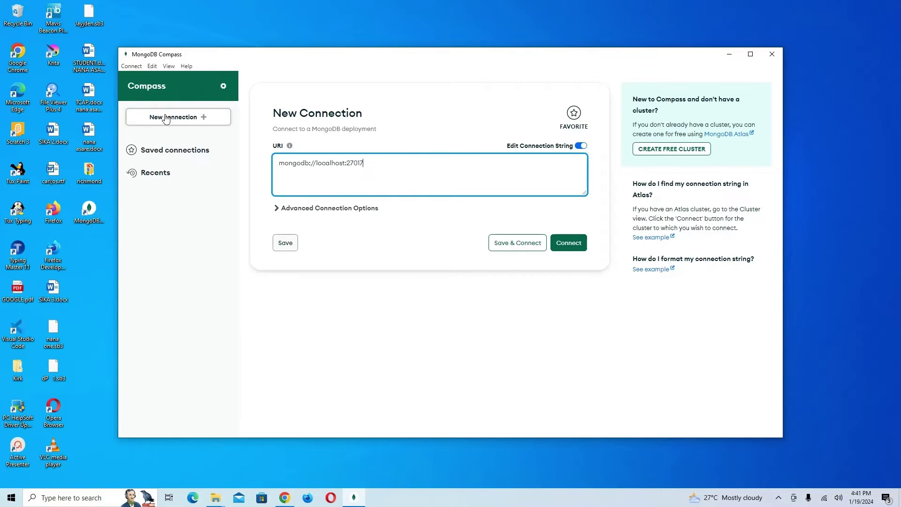
click(569, 244)
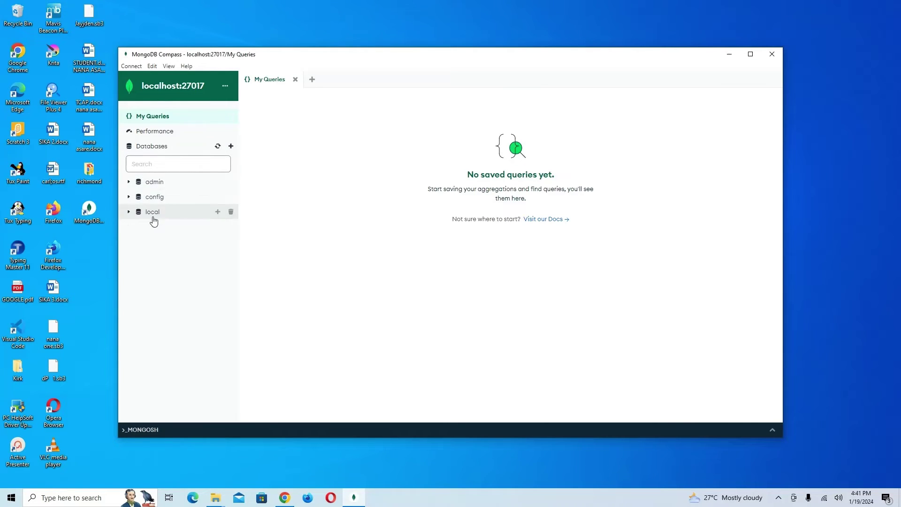
click(129, 183)
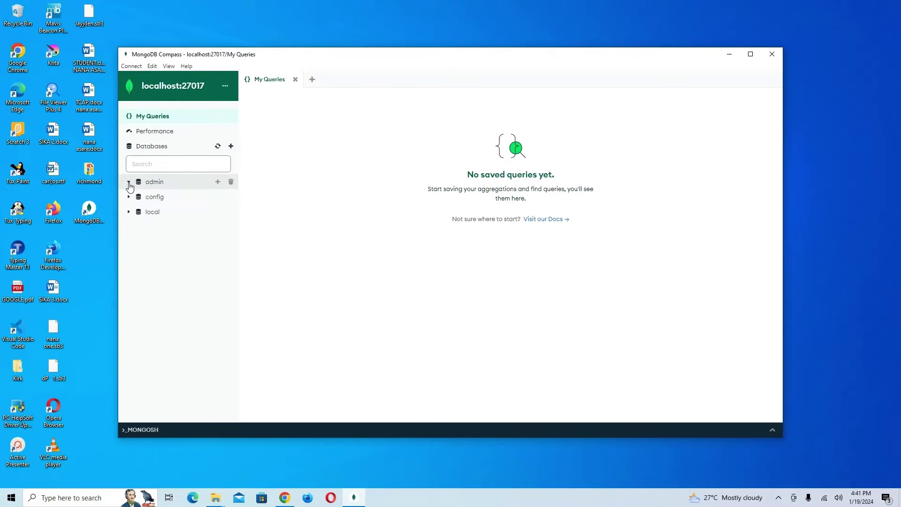
click(130, 184)
click(130, 198)
click(130, 197)
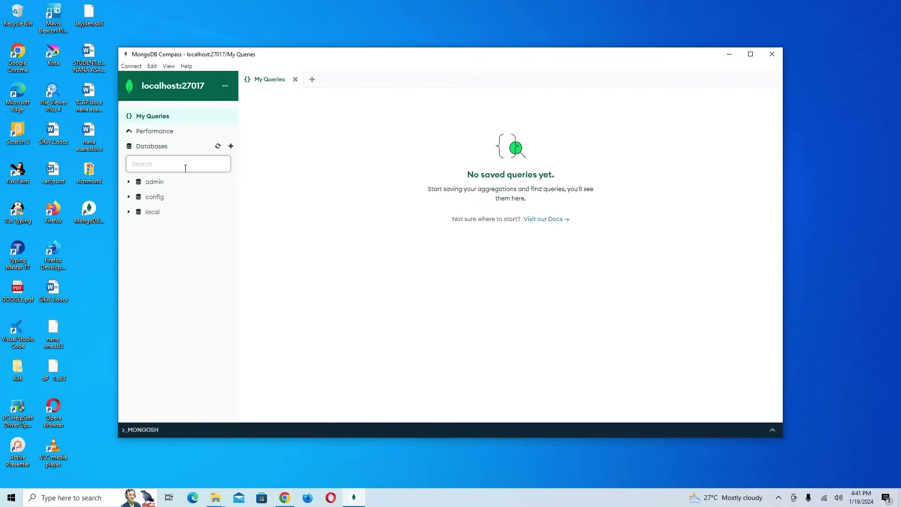
Create a database named "database" with a collection named "collection".
click(231, 146)
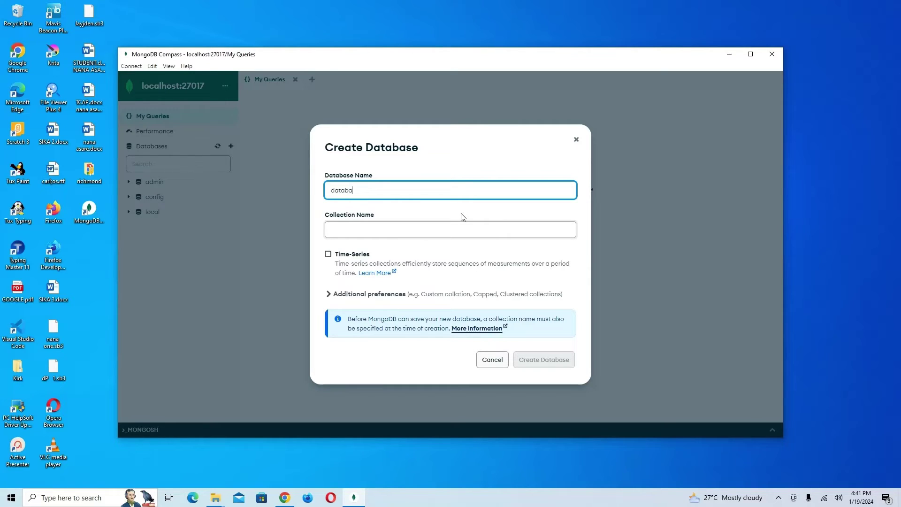
click(439, 230)
text(c)
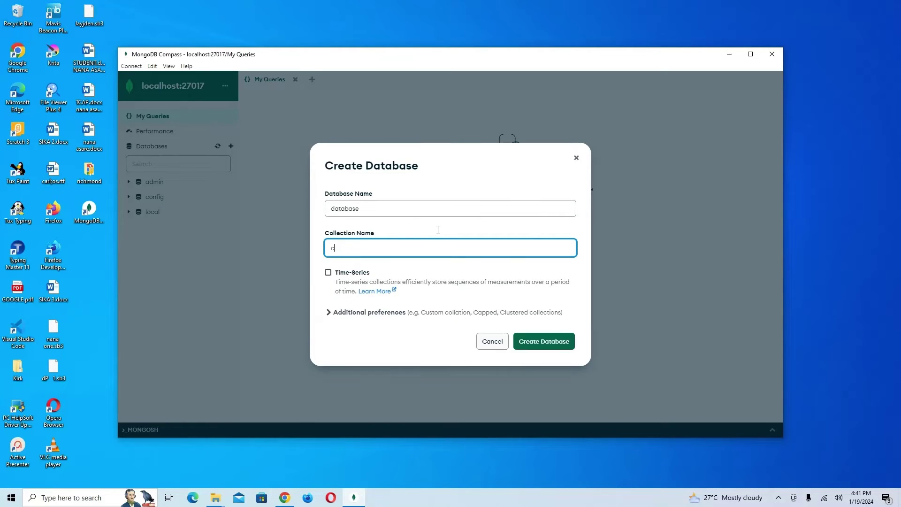
text(ollection)
click(554, 347)
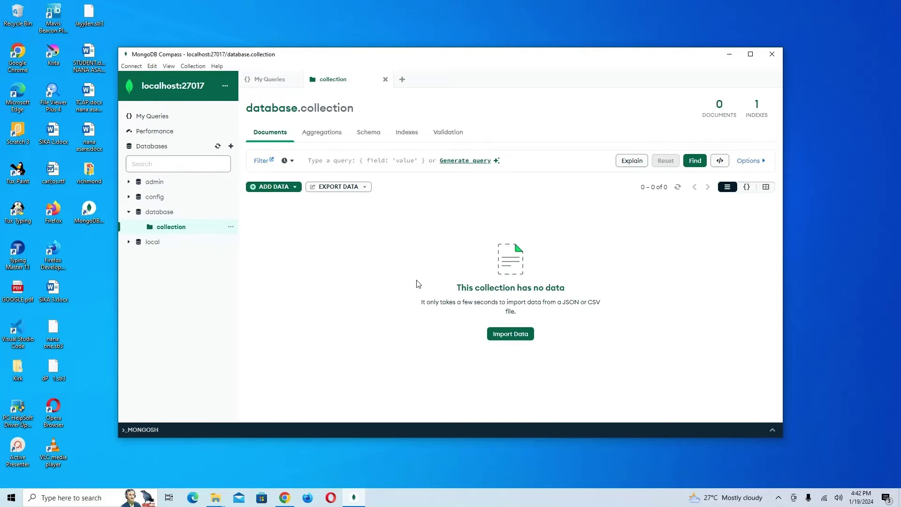
Insert a document into the new collection, keeping only the generated _id field.
click(274, 187)
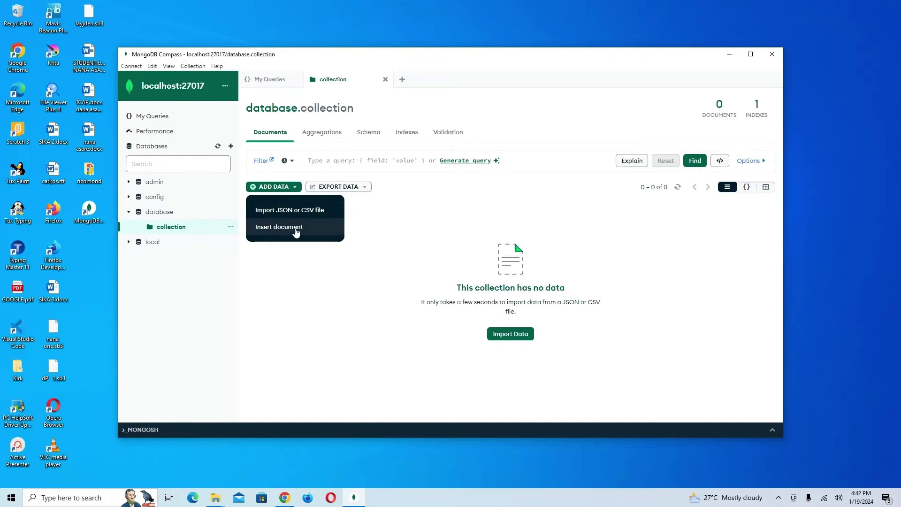
click(280, 228)
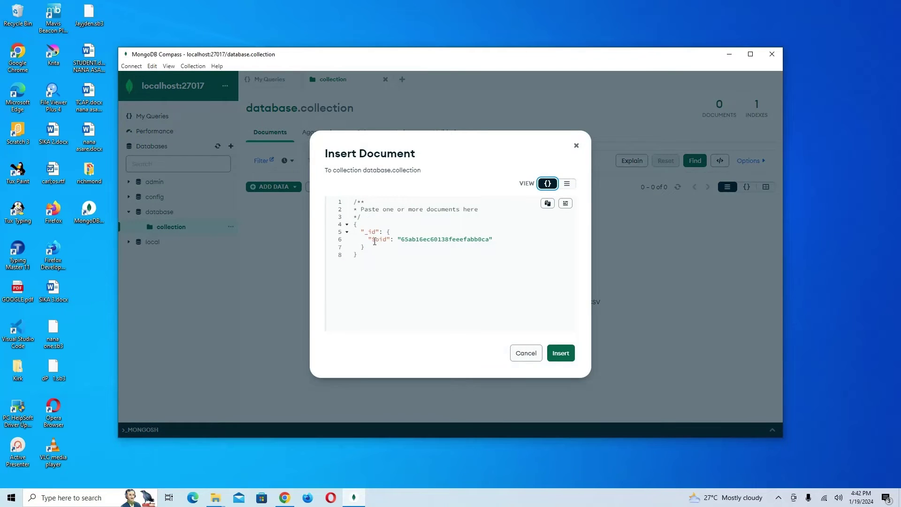
click(497, 246)
click(397, 241)
key(Return)
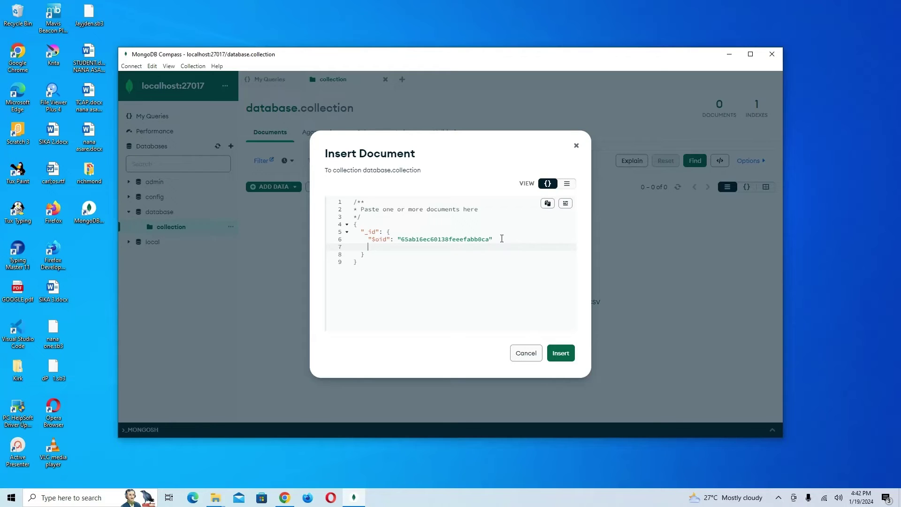
click(561, 357)
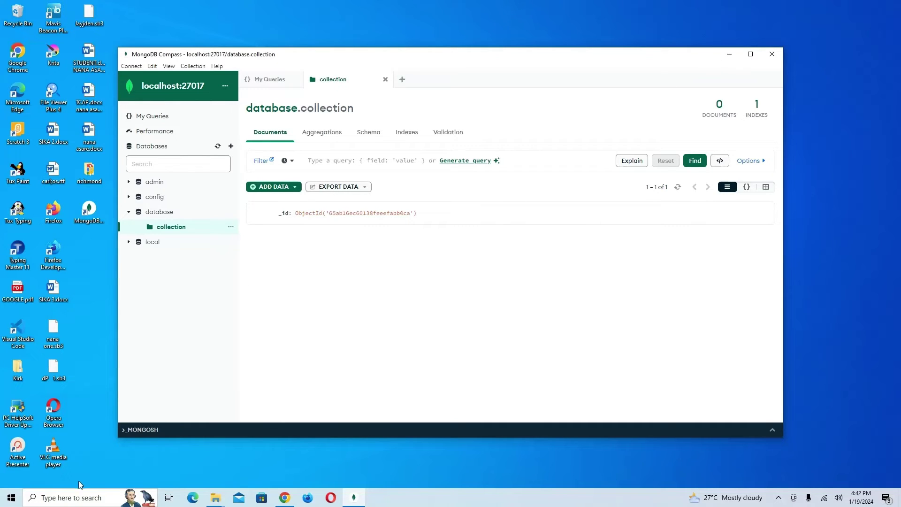
Open Command Prompt and try to start the MongoDB Shell with the mongosh command.
click(74, 498)
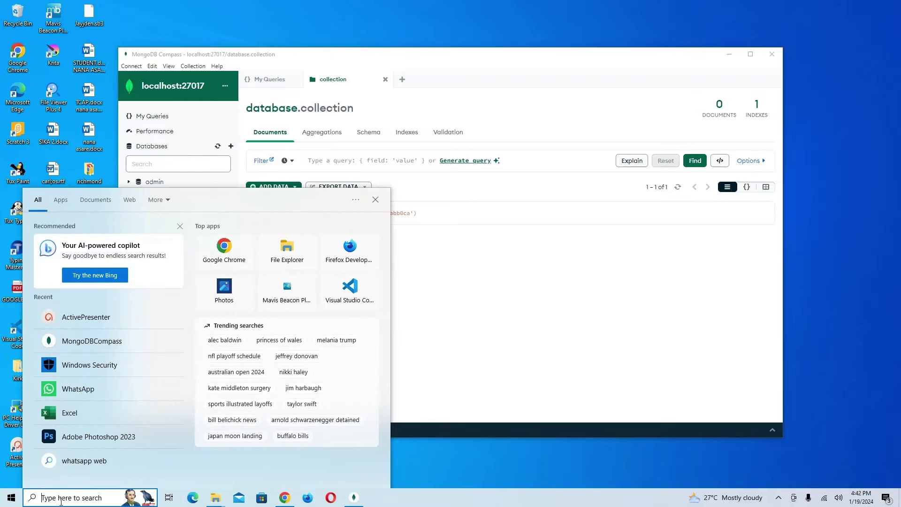
text(cm)
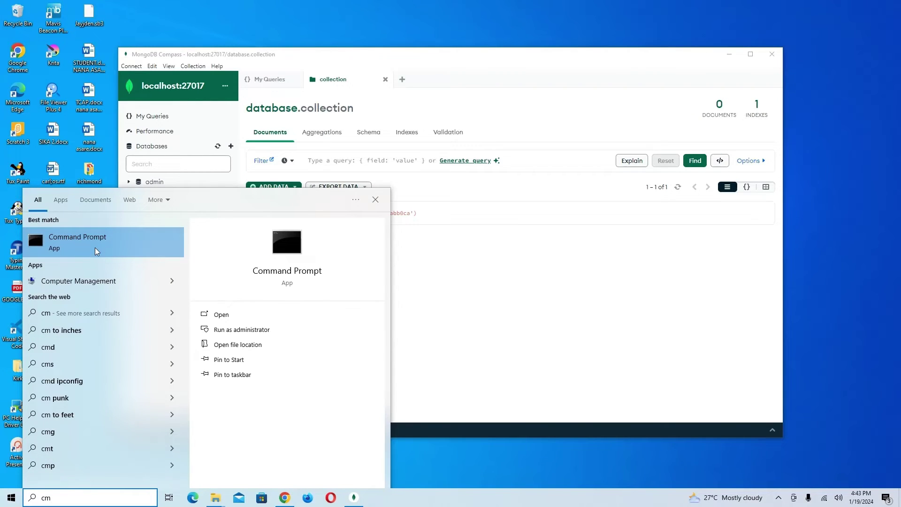
click(95, 247)
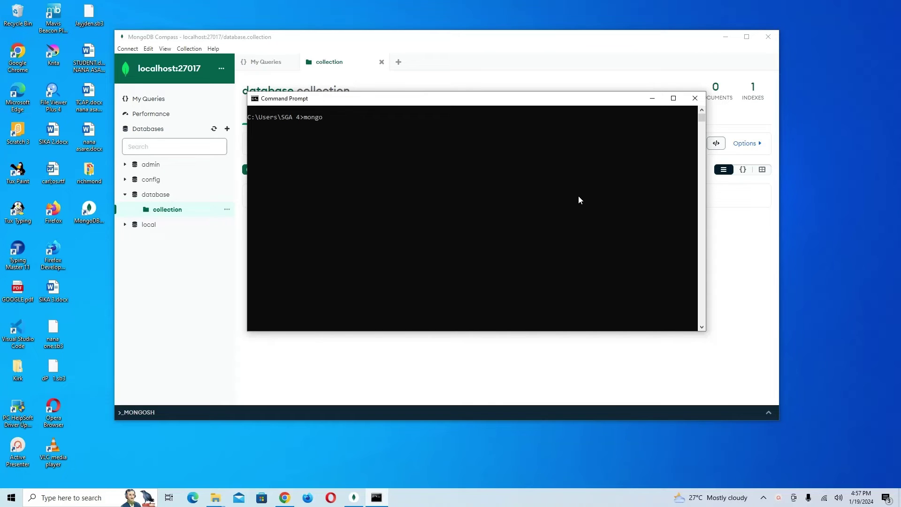
key(Return)
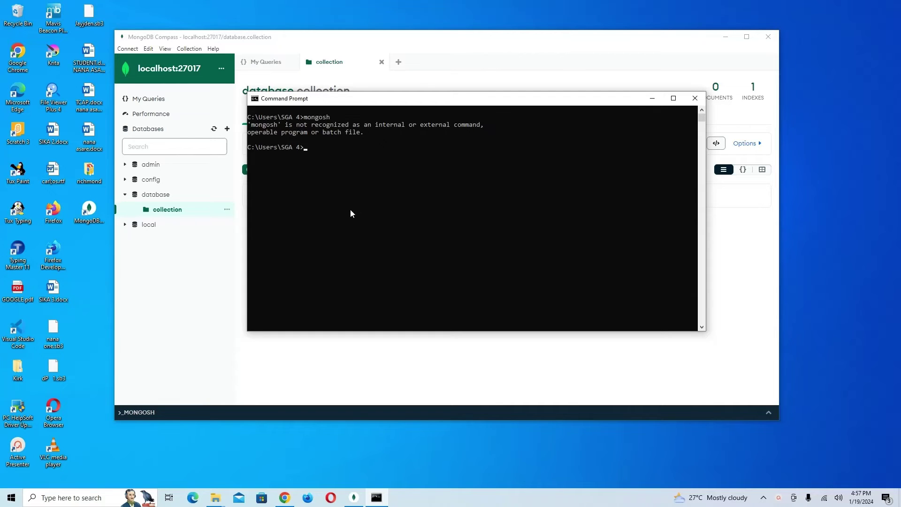
Switch to the MongoDB Shell download page in Chrome and review its description, compatibility notes and download options.
mouse_move(289, 499)
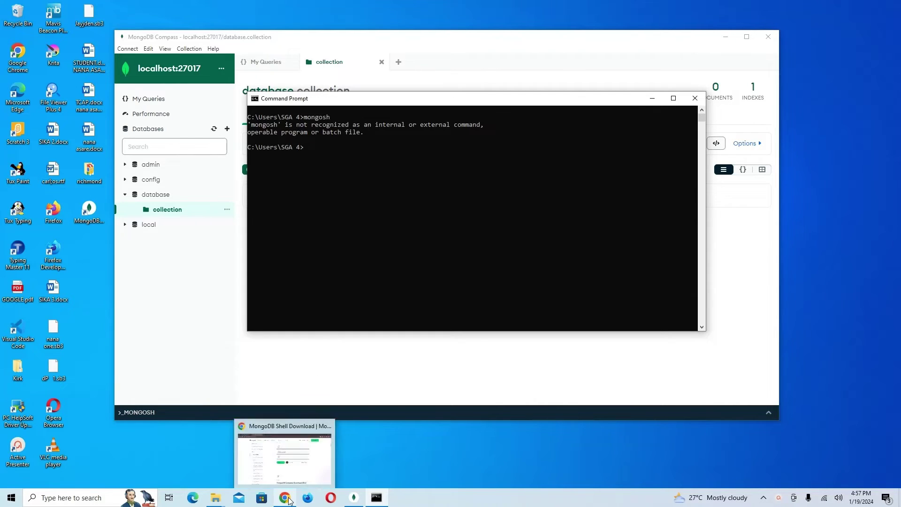
click(285, 455)
scroll(403, 230, up, 5)
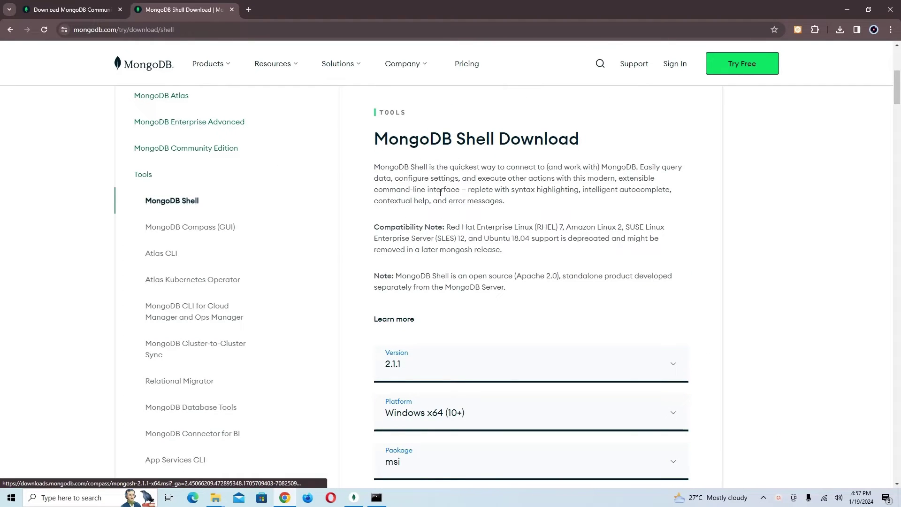
scroll(468, 162, down, 2)
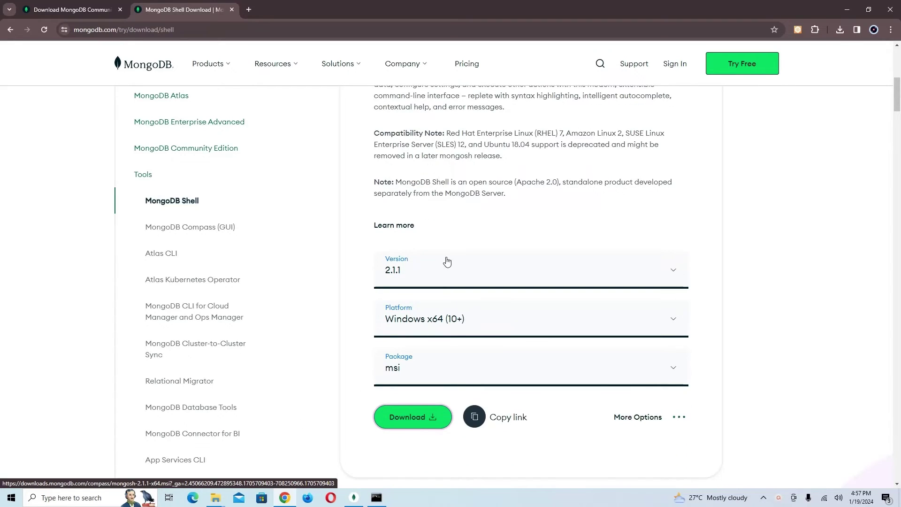
scroll(486, 233, up, 2)
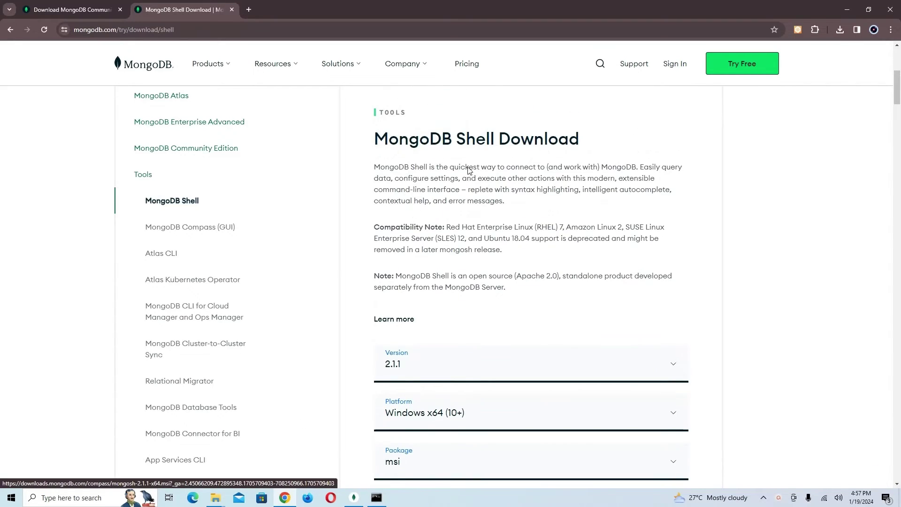
scroll(537, 212, down, 1)
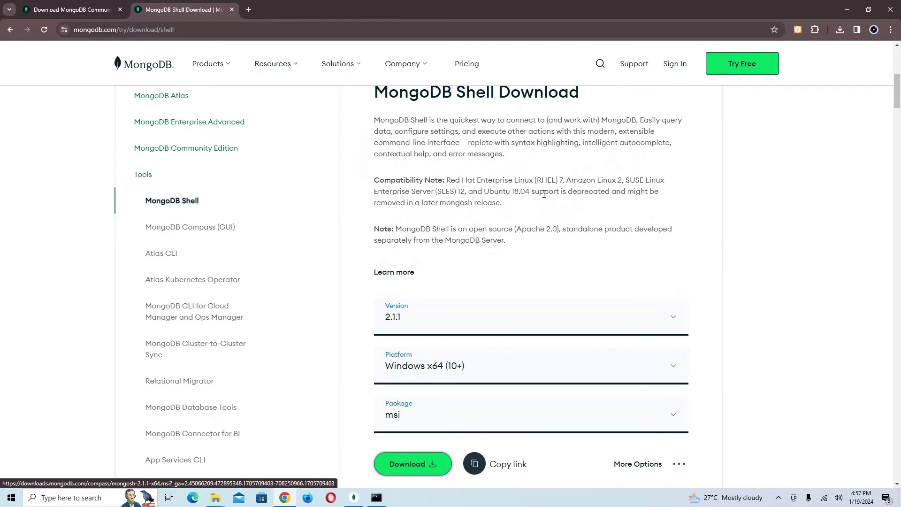
scroll(540, 195, down, 2)
scroll(469, 197, down, 1)
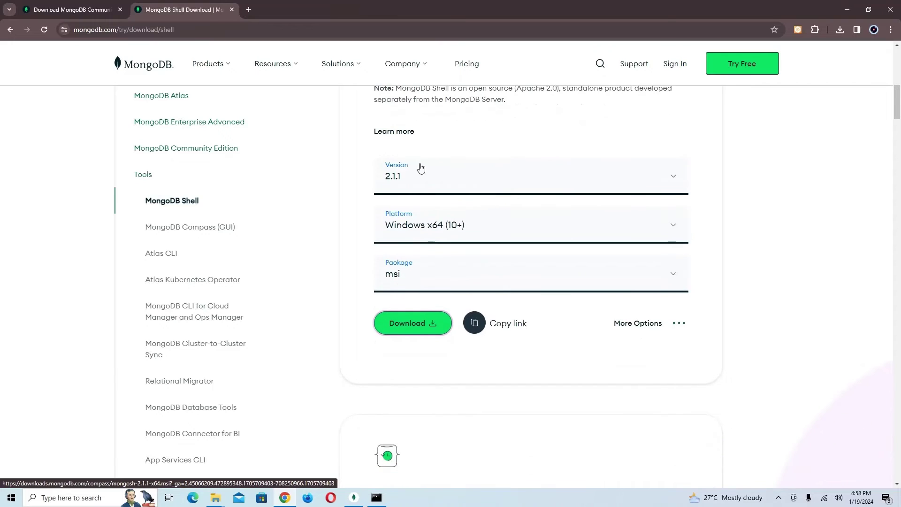
Select version 2.1.1, platform Windows x64 (10+) and the zip package for the MongoDB Shell download.
click(469, 182)
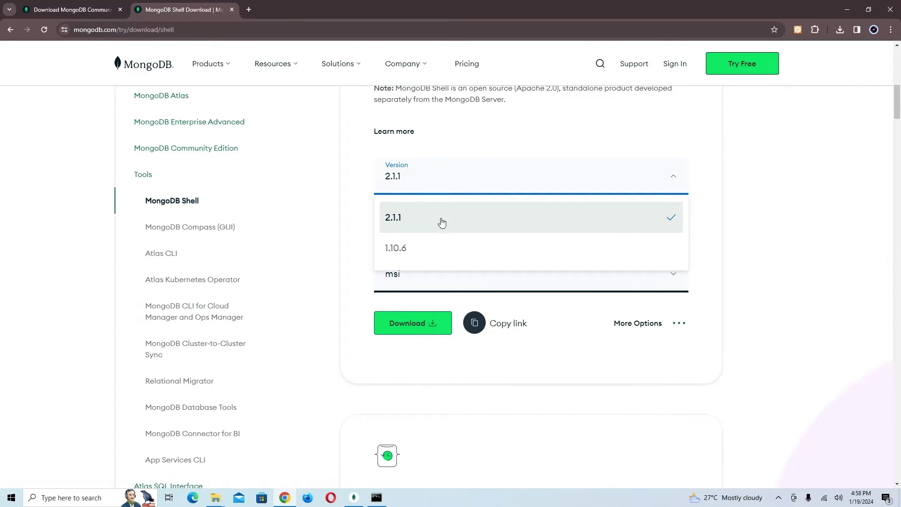
click(452, 222)
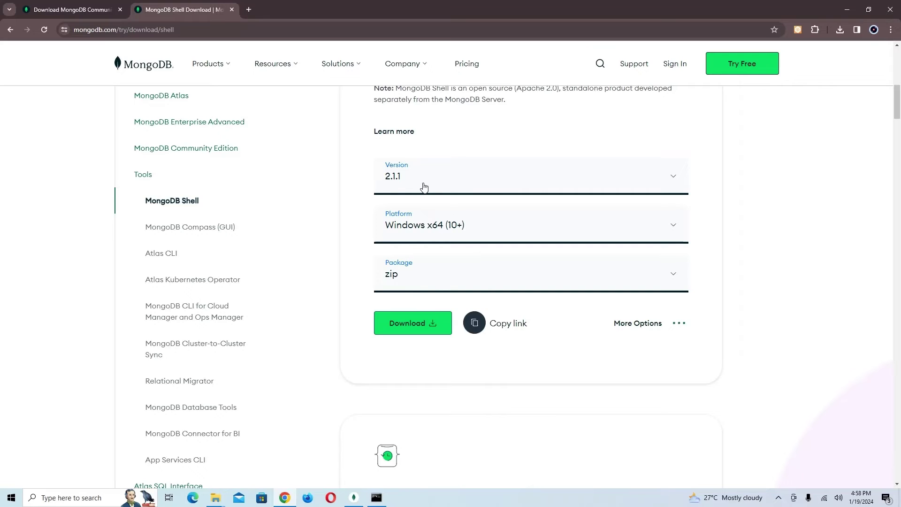
click(422, 224)
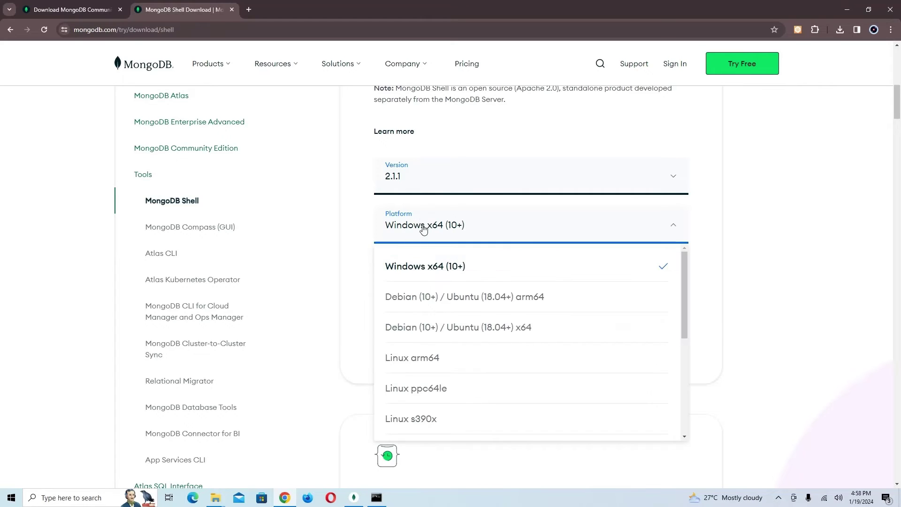
click(428, 264)
scroll(444, 221, down, 1)
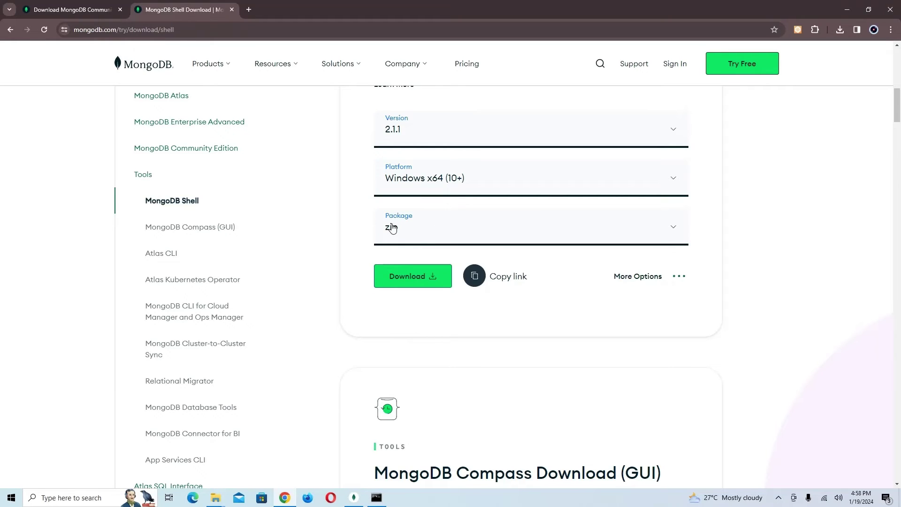
click(432, 231)
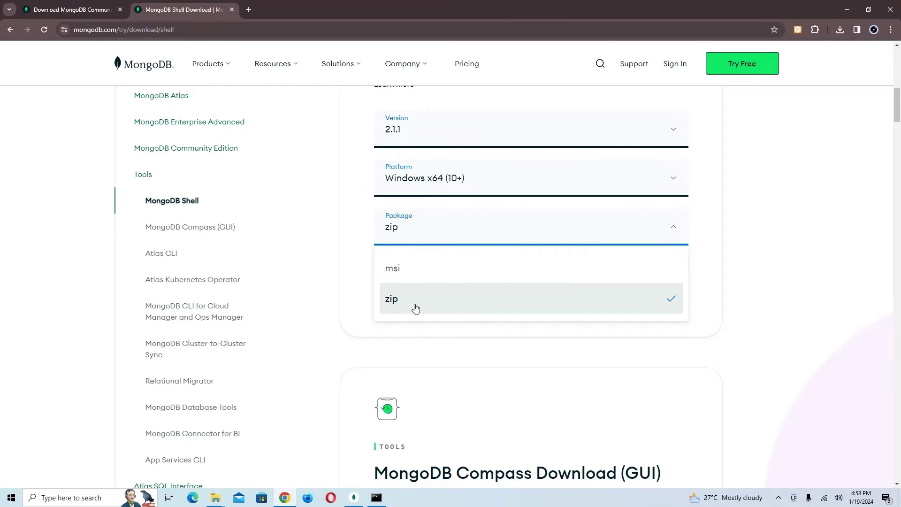
click(432, 307)
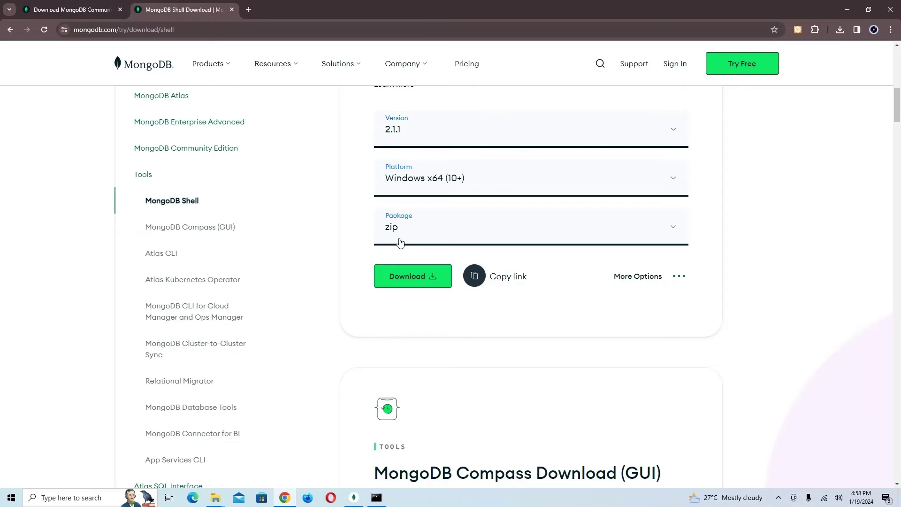
Download the MongoDB Shell 2.1.1 zip package and check it in the browser's recent downloads.
click(416, 275)
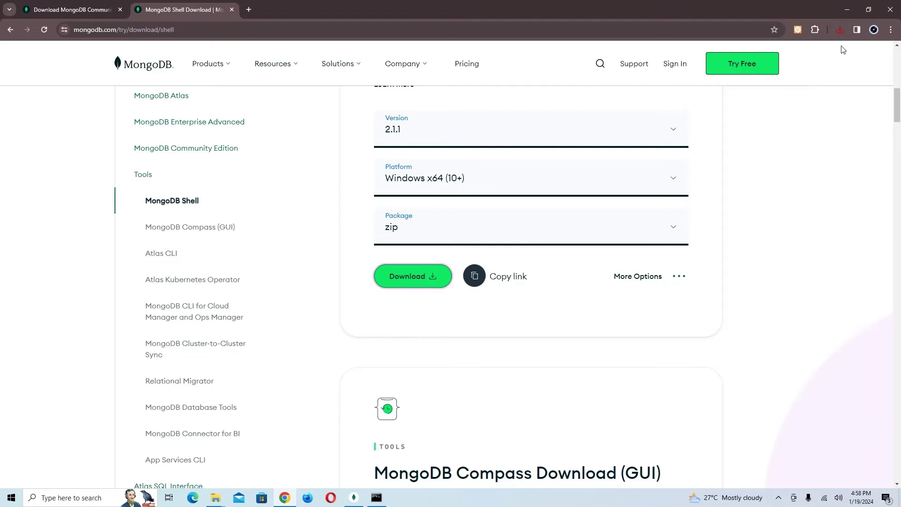
click(839, 31)
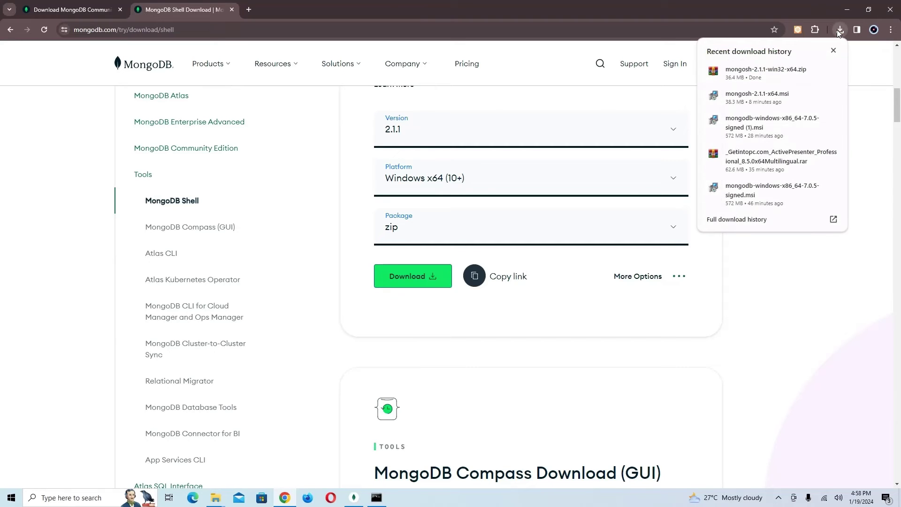
Switch to File Explorer and open the MongoDB folder in C:\Program Files.
mouse_move(211, 504)
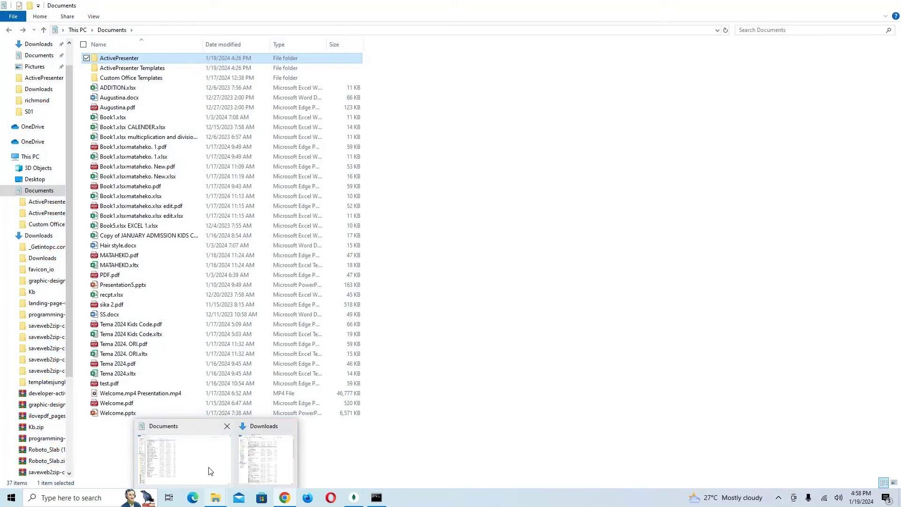
click(210, 471)
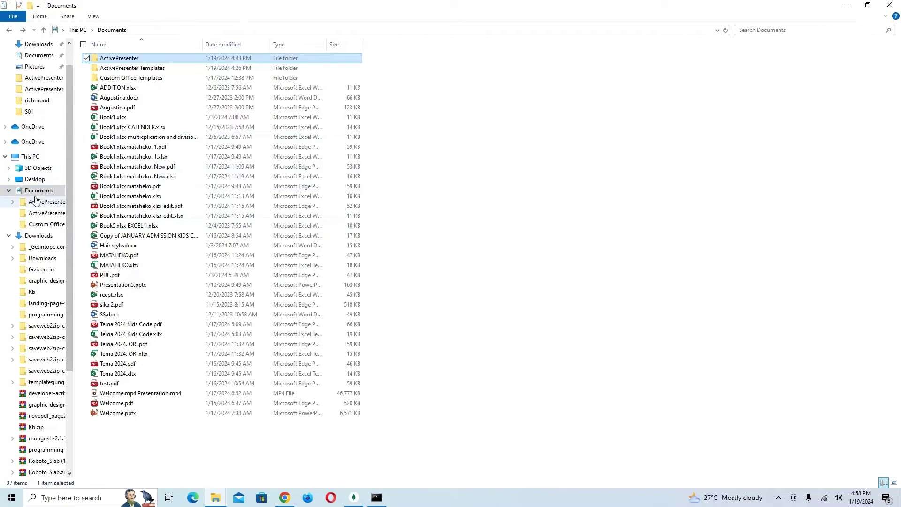
click(30, 157)
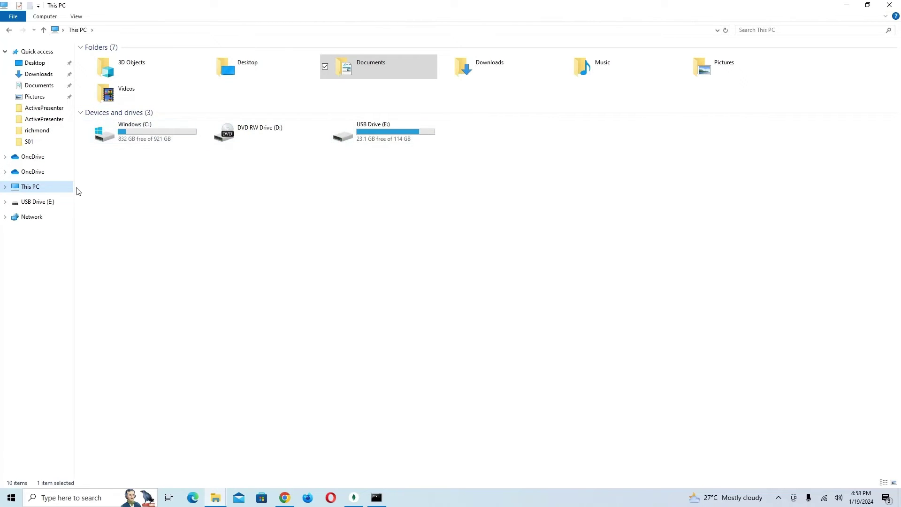
double_click(128, 141)
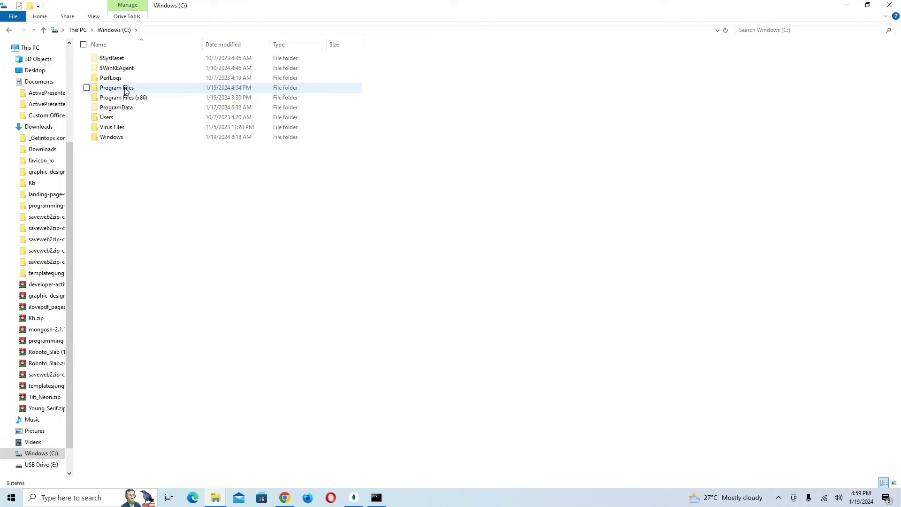
double_click(126, 91)
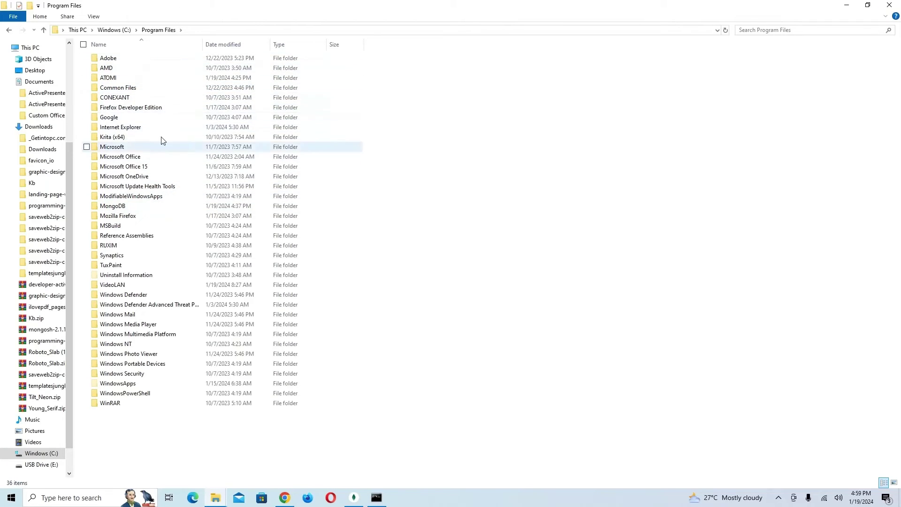
double_click(139, 210)
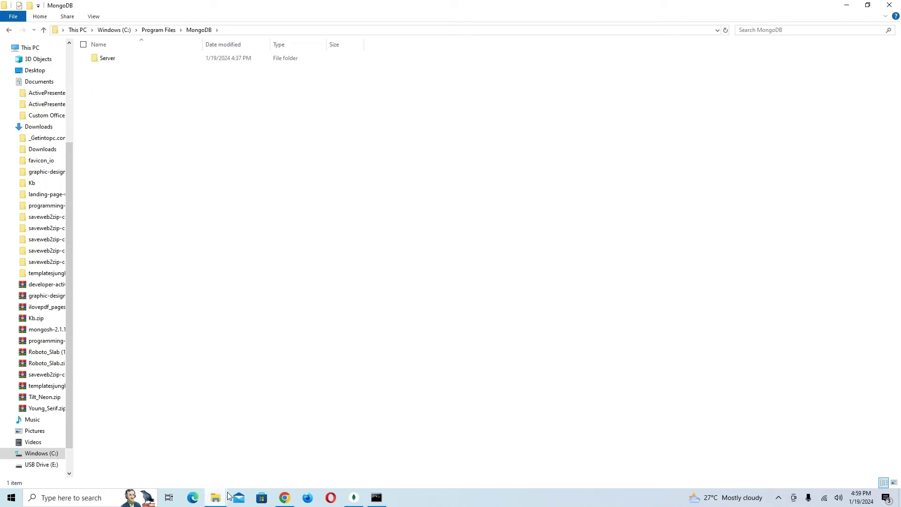
In the Downloads folder, extract mongosh-2.1.1-win32-x64.zip into a subfolder of the same name.
mouse_move(222, 502)
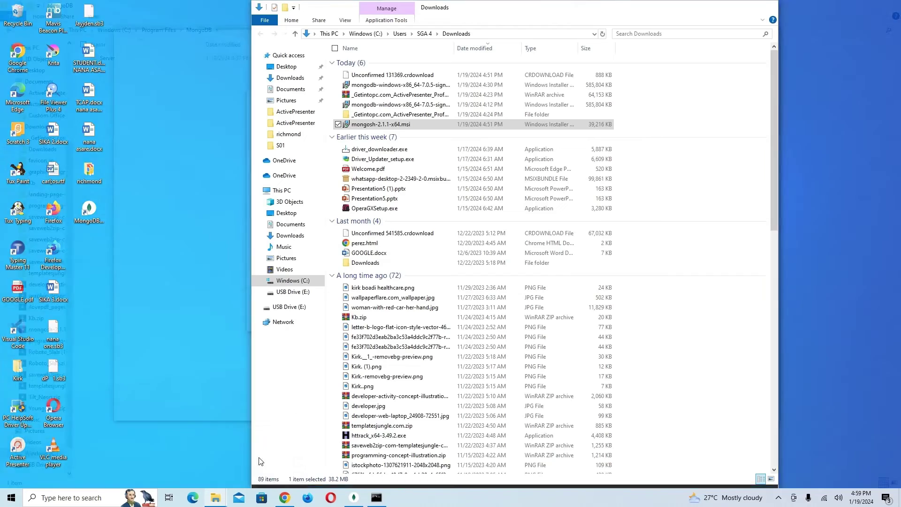
click(262, 451)
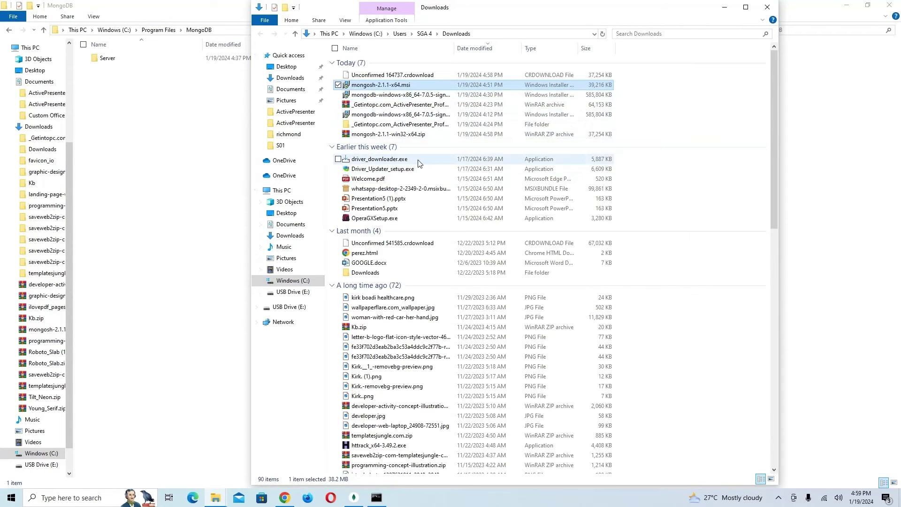
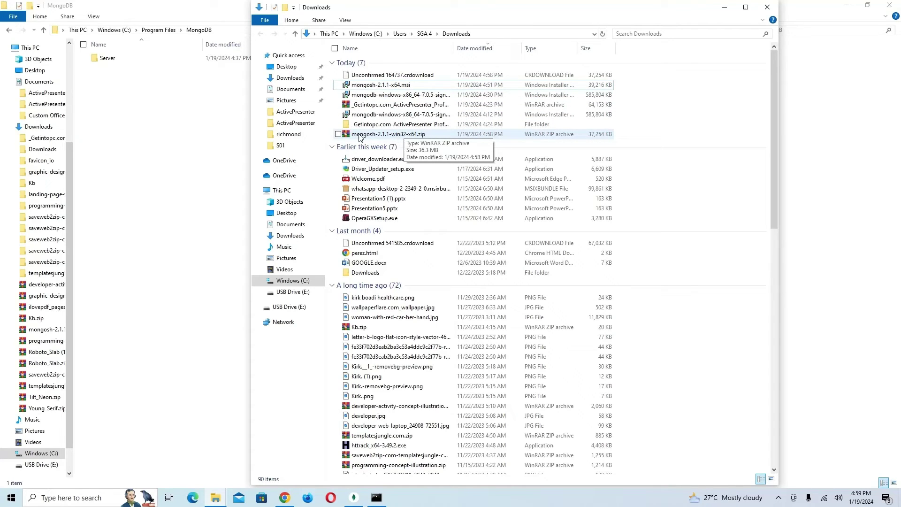
click(395, 135)
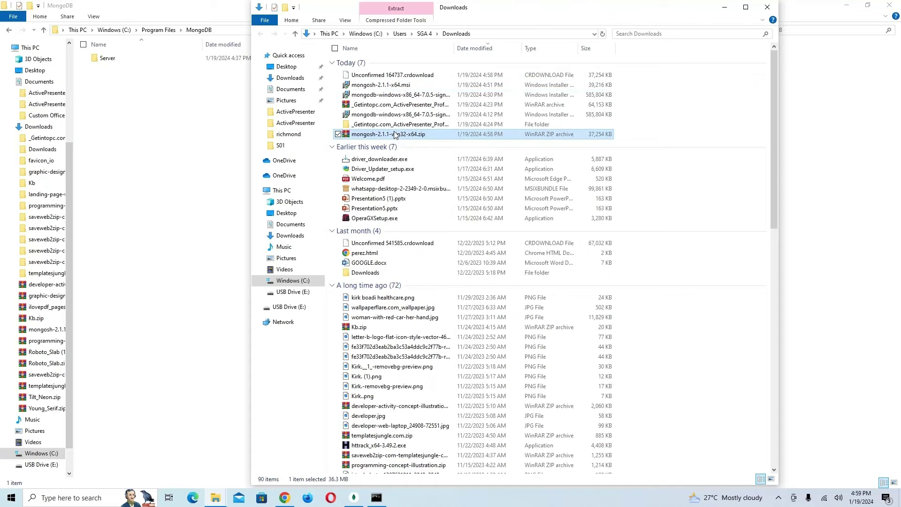
right_click(397, 137)
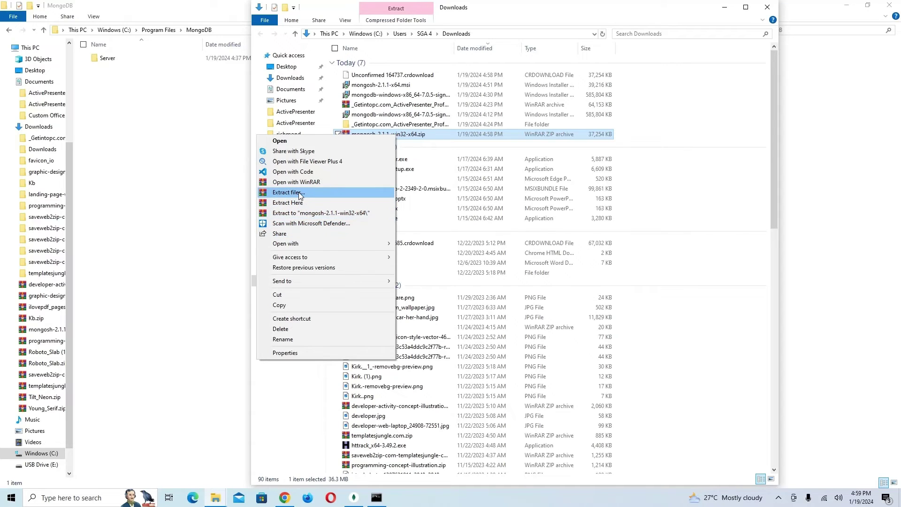
click(310, 216)
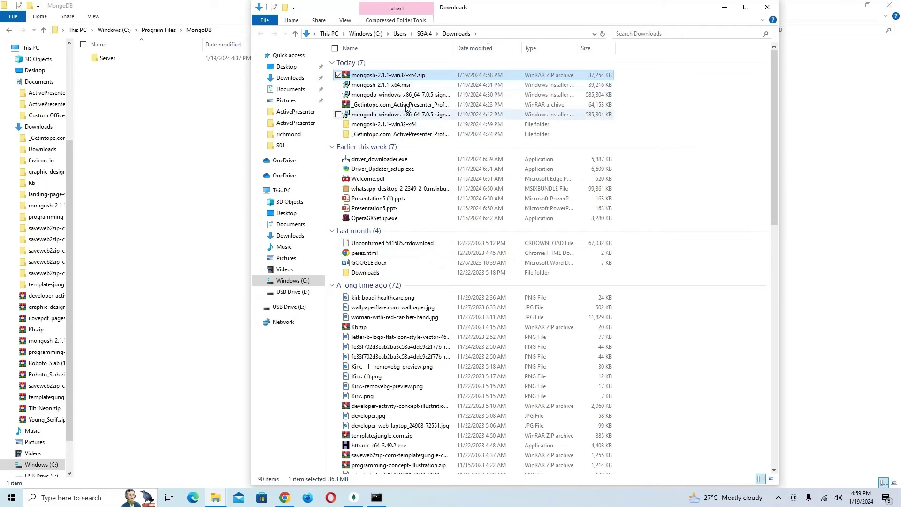
right_click(412, 75)
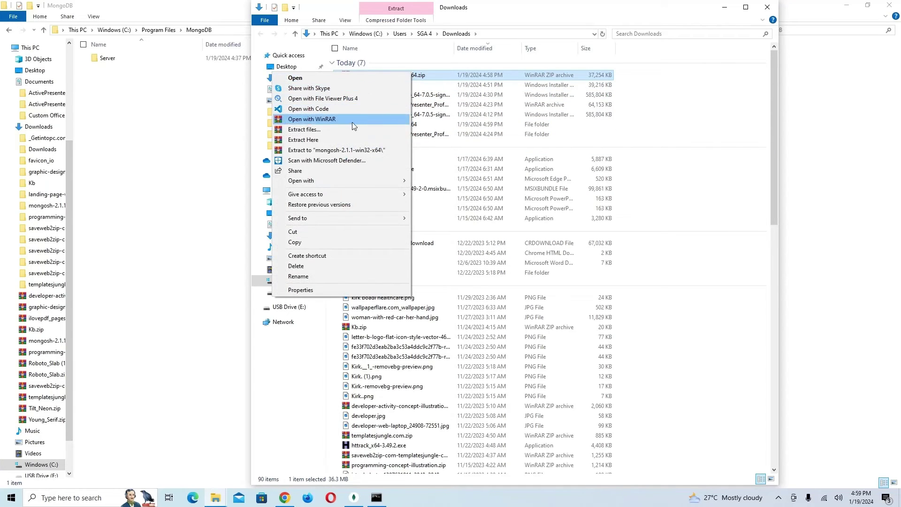
click(339, 130)
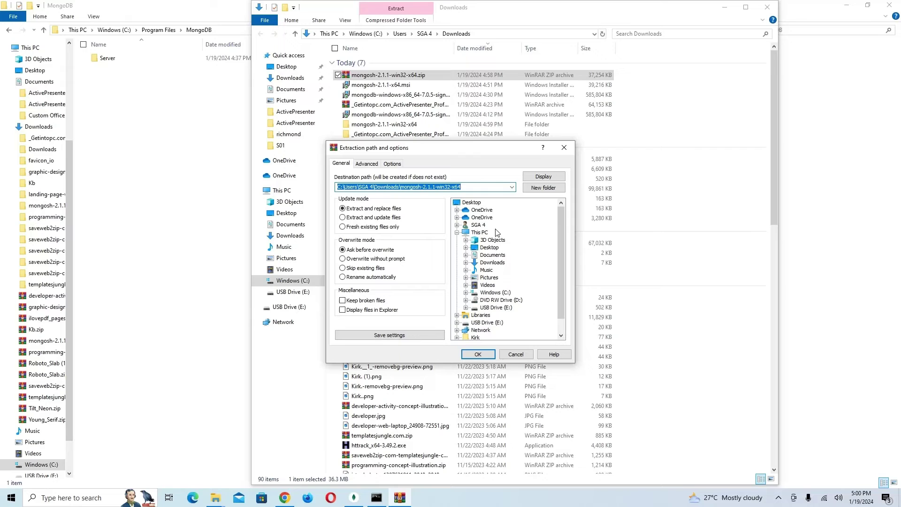
scroll(502, 237, down, 1)
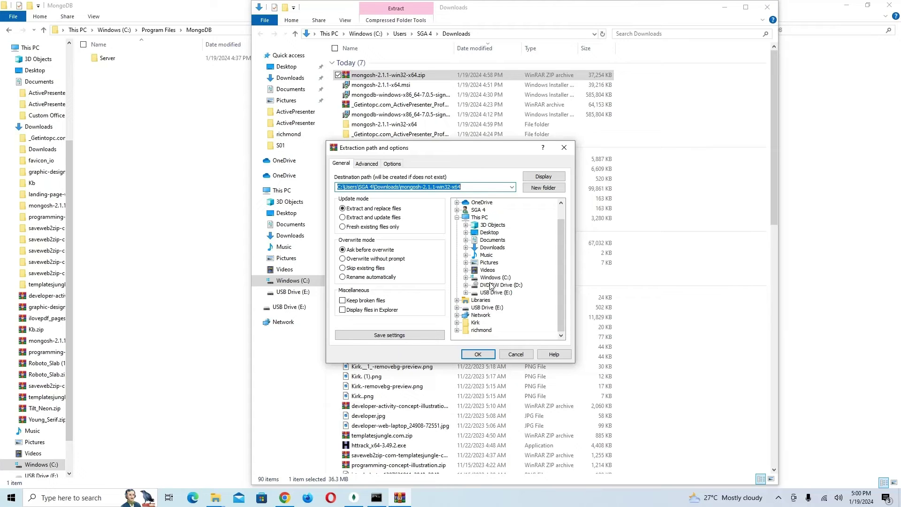
click(465, 277)
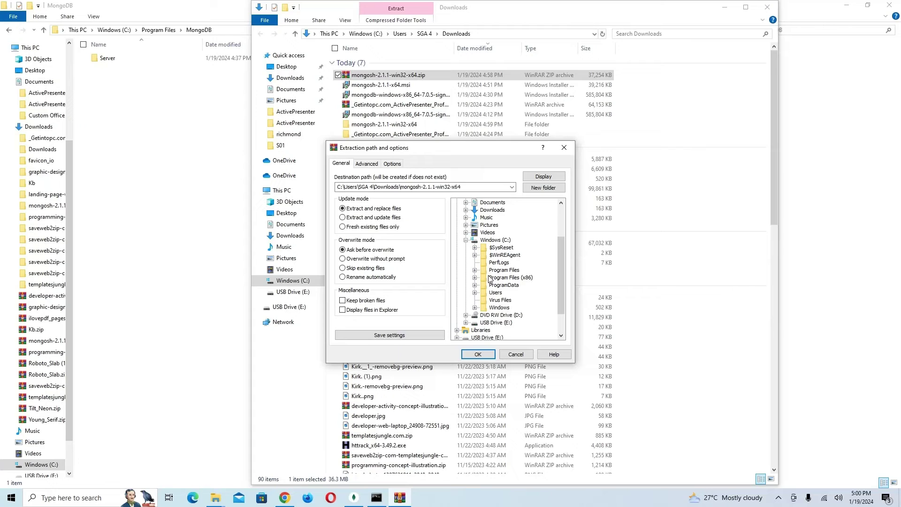
click(475, 270)
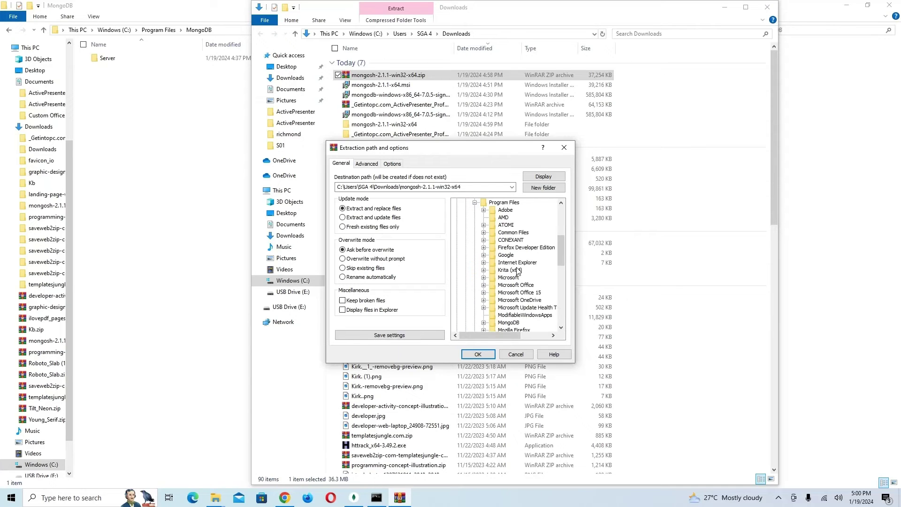
scroll(518, 271, down, 1)
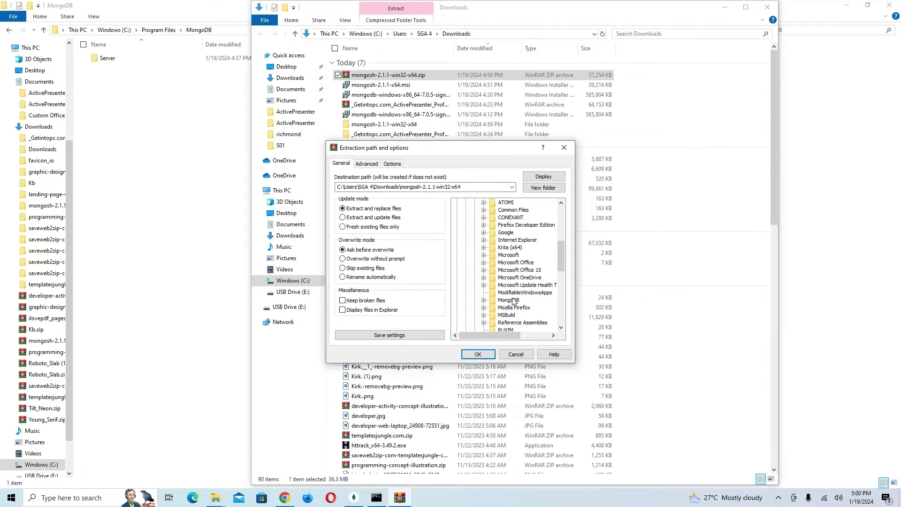
scroll(515, 304, down, 1)
scroll(518, 269, down, 2)
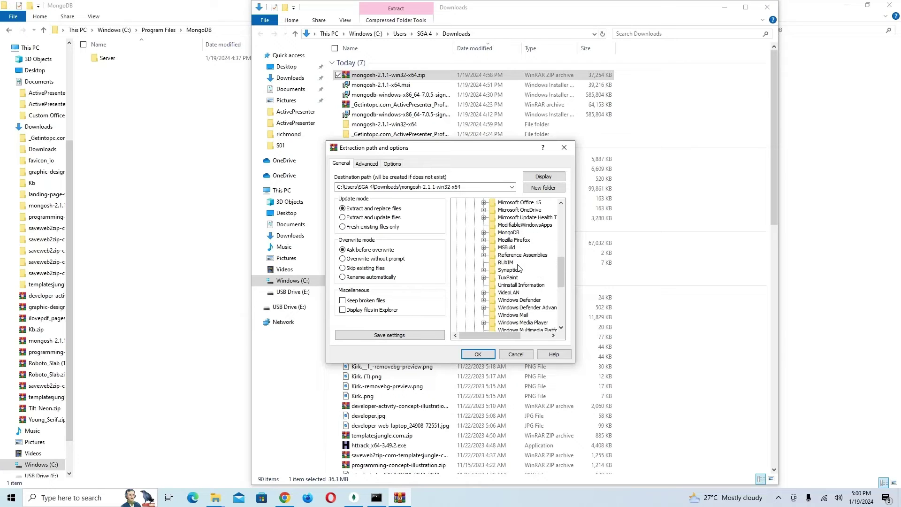
click(484, 232)
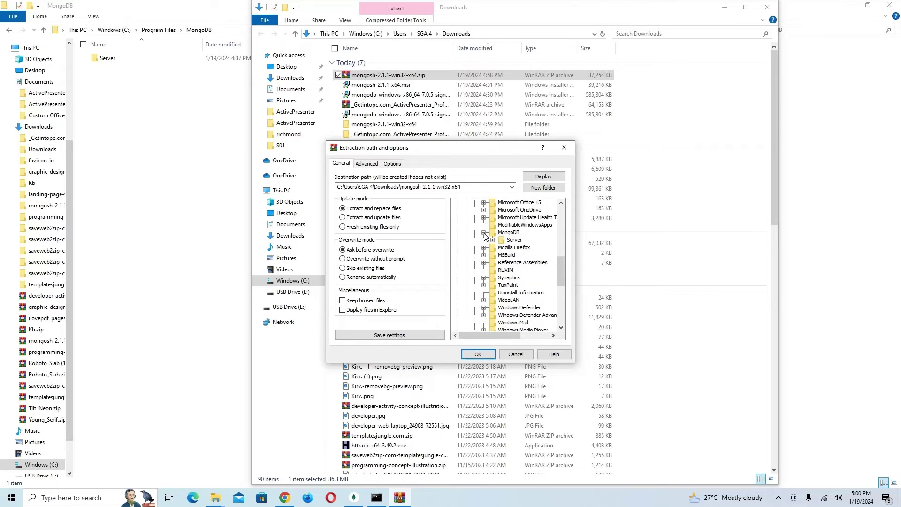
click(519, 355)
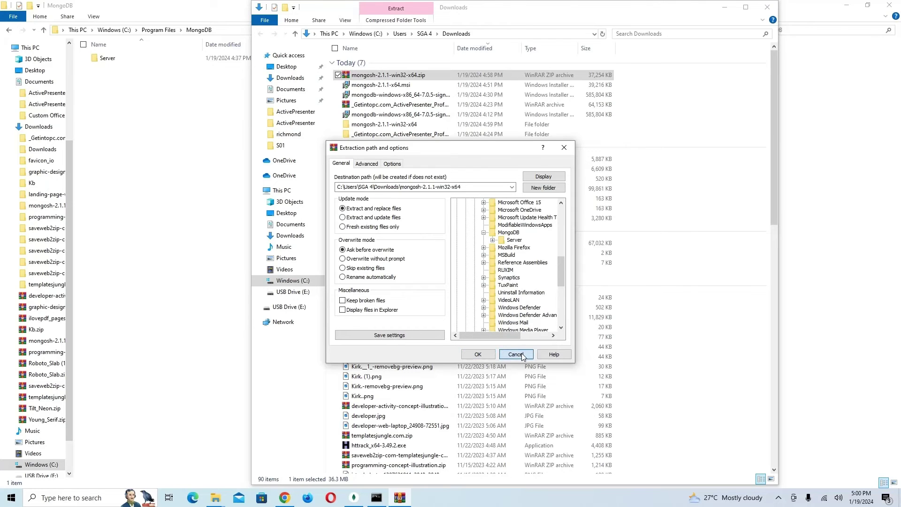
Copy the inner mongosh-2.1.1-win32-x64 folder from the extracted files into C:\Program Files\MongoDB, granting administrator permission.
double_click(395, 125)
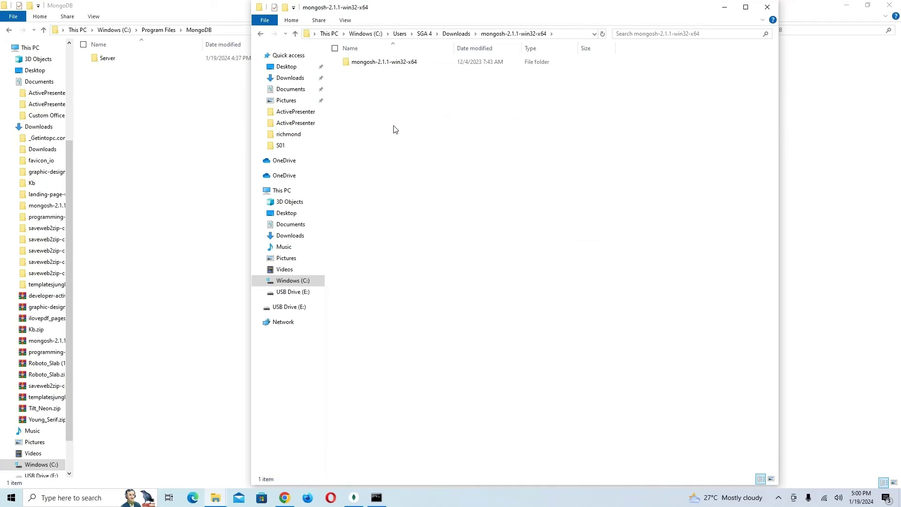
double_click(397, 65)
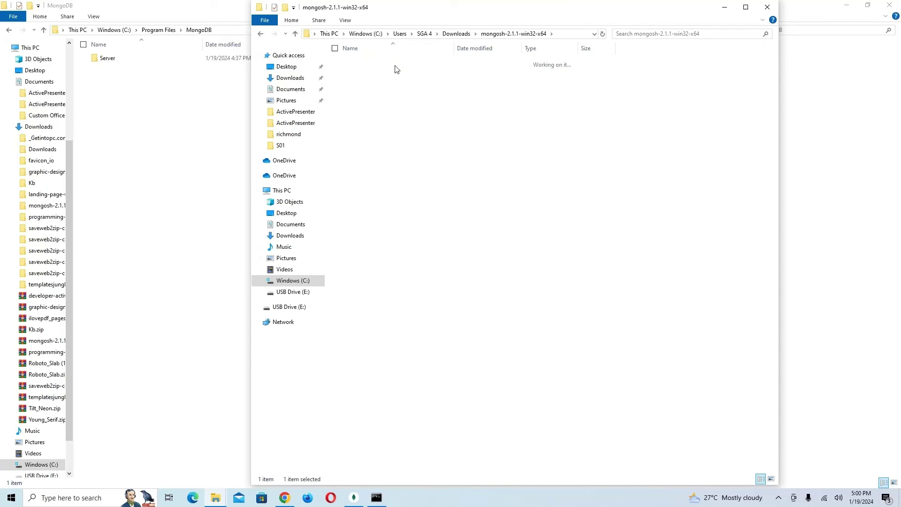
click(261, 34)
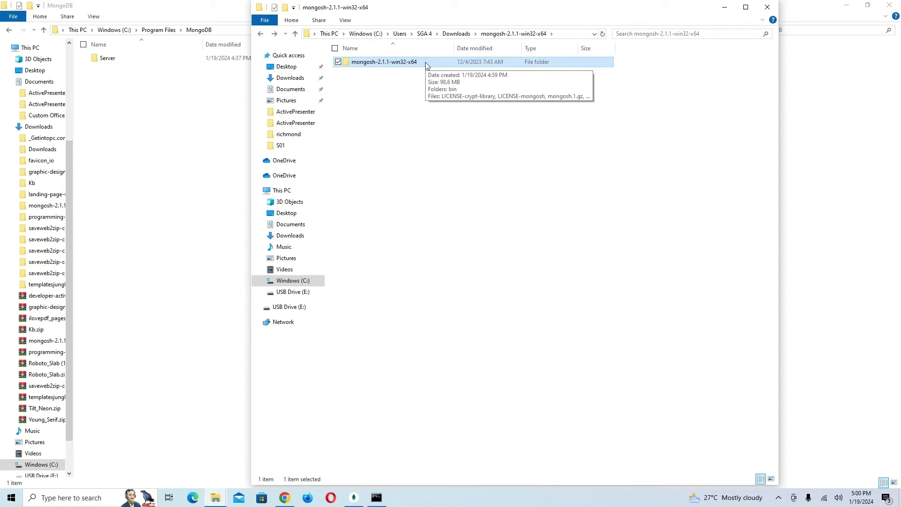
right_click(426, 63)
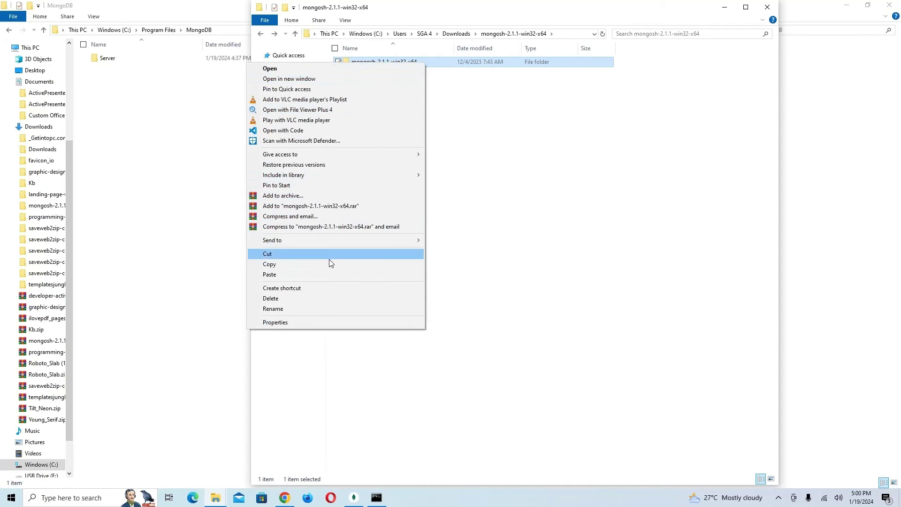
click(330, 264)
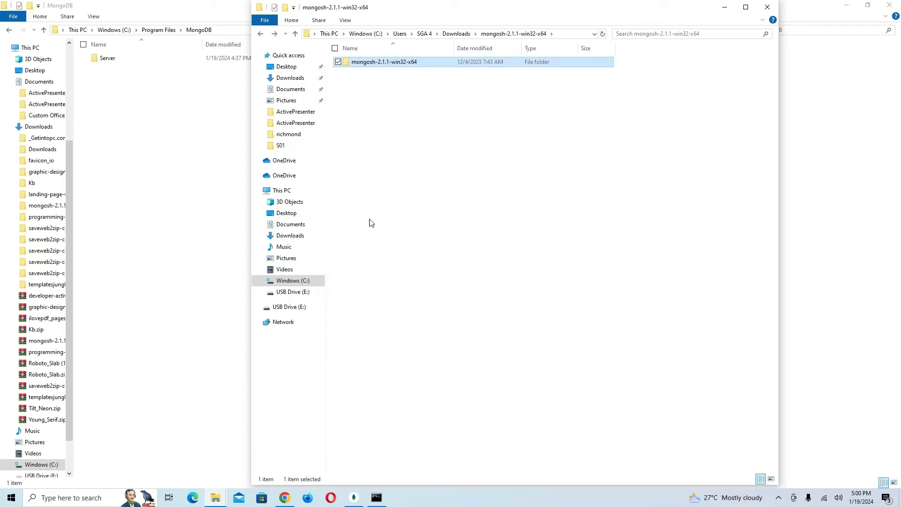
click(169, 97)
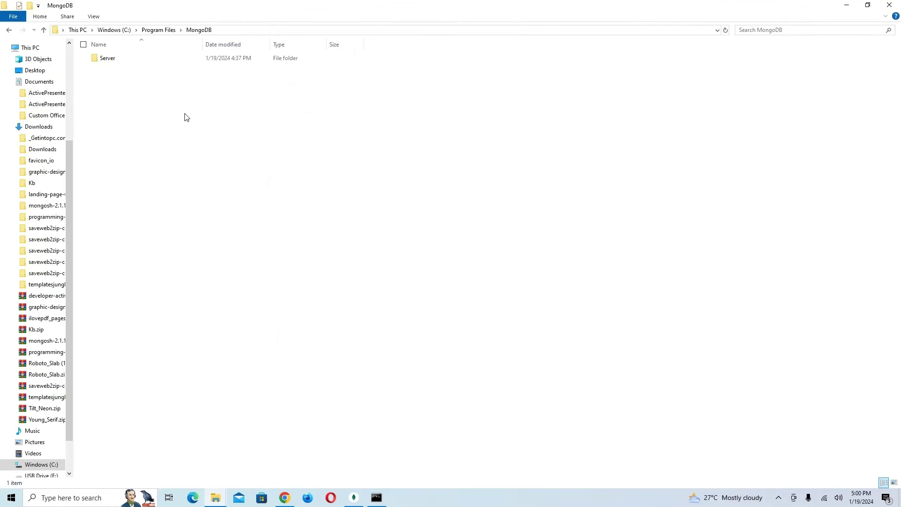
key(ctrl+v)
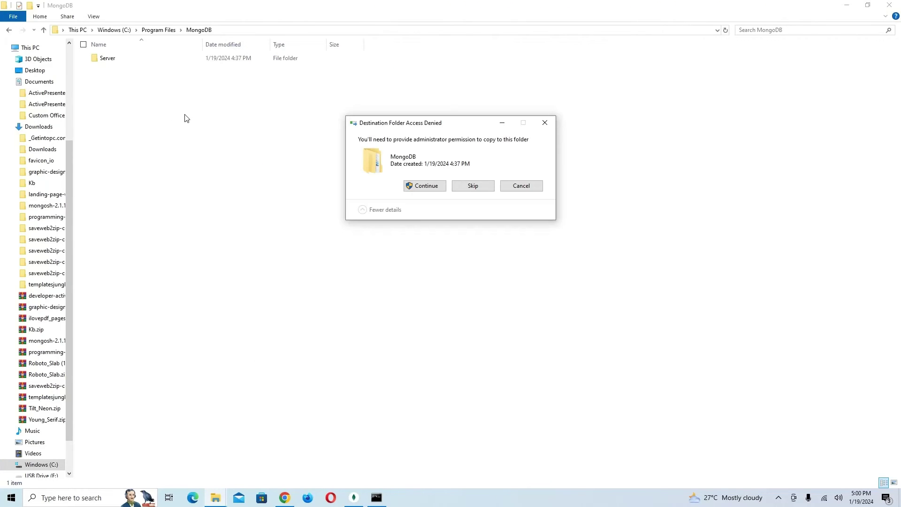
click(429, 186)
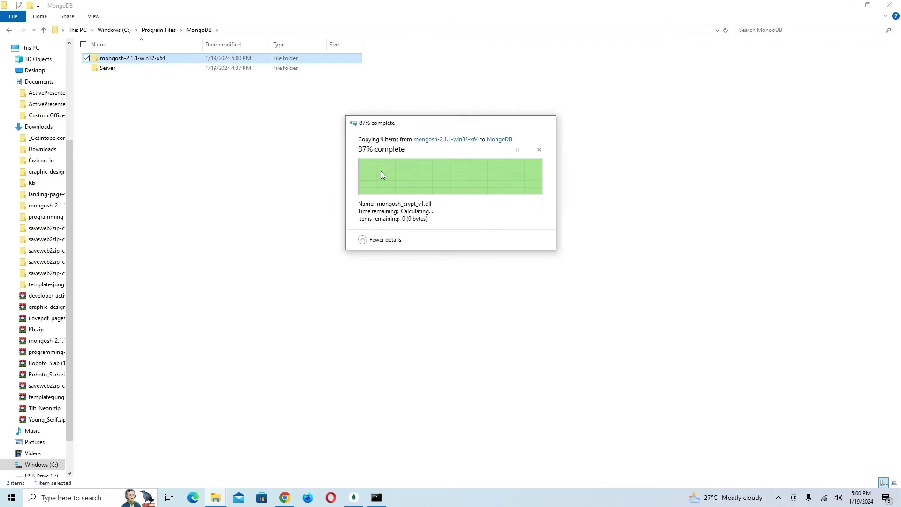
Open the bin folder inside the copied mongosh-2.1.1-win32-x64 folder in C:\Program Files\MongoDB.
double_click(152, 59)
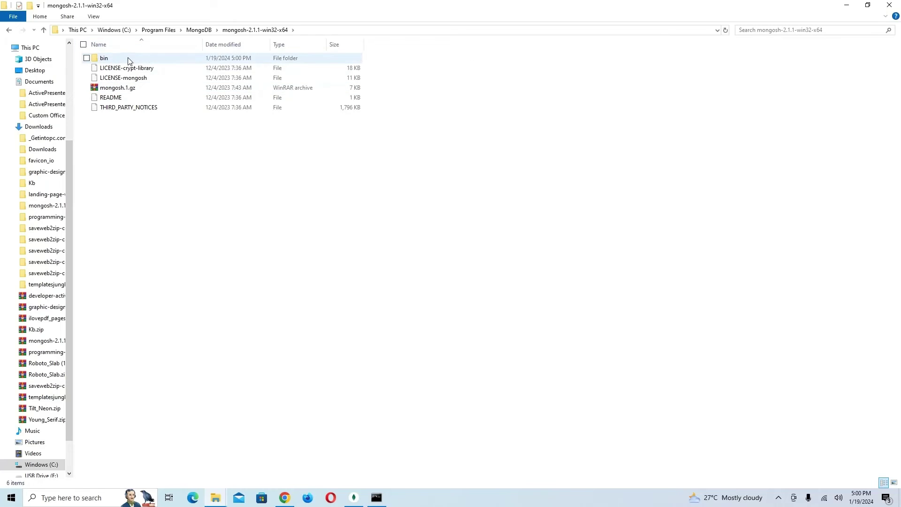
double_click(143, 59)
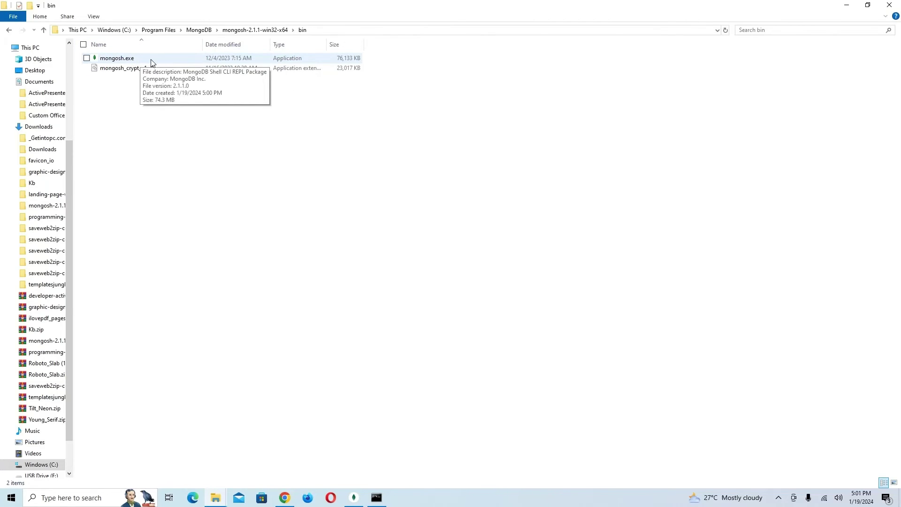
click(9, 31)
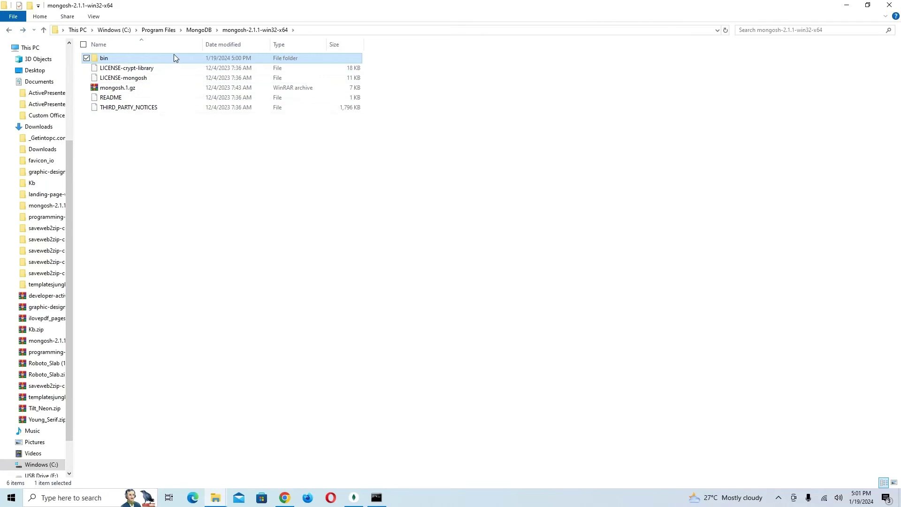
double_click(151, 61)
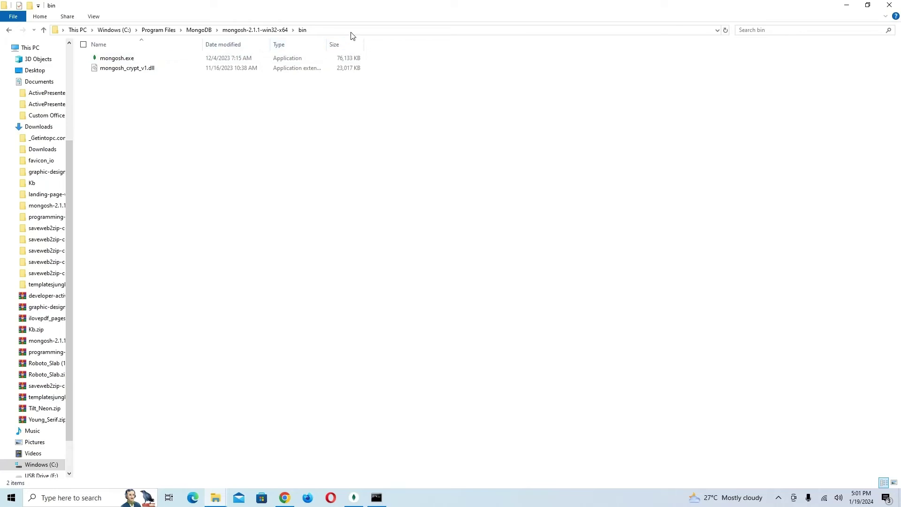
Copy the full path of the mongosh bin folder and open the Windows environment variables for editing.
click(377, 31)
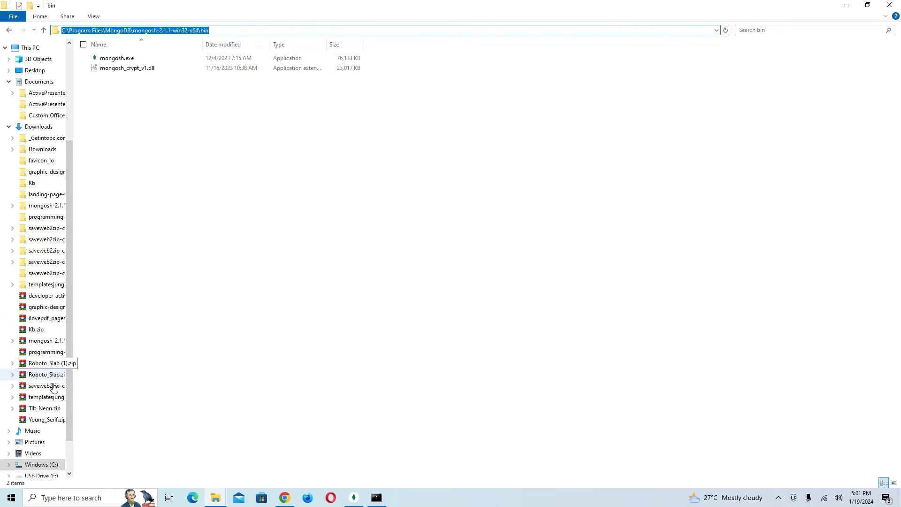
click(68, 502)
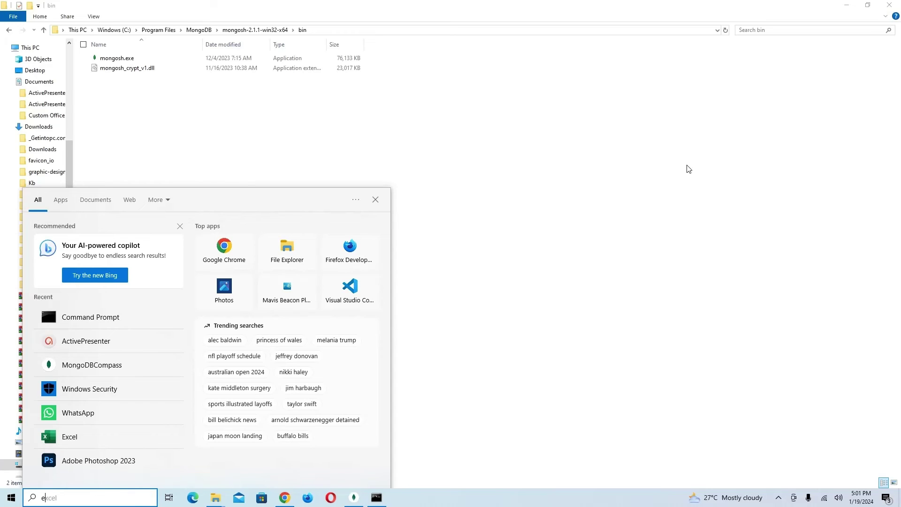
text(envi)
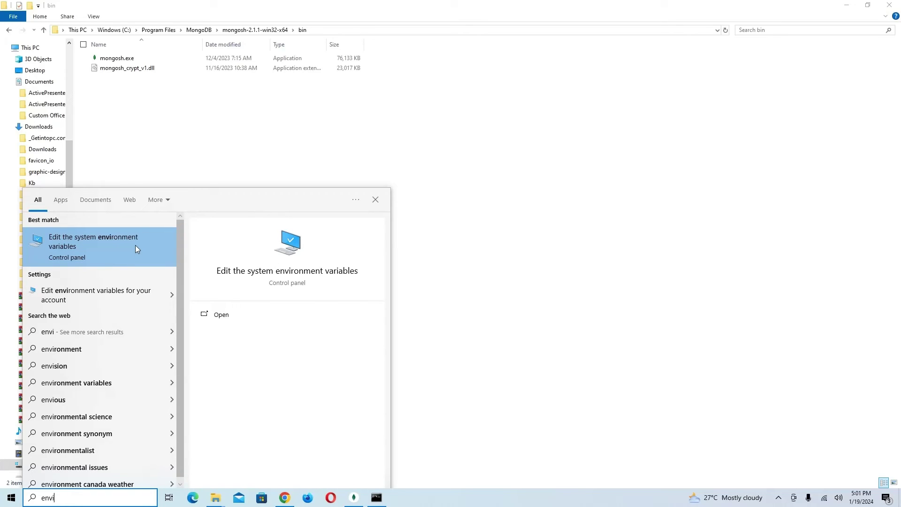
click(215, 315)
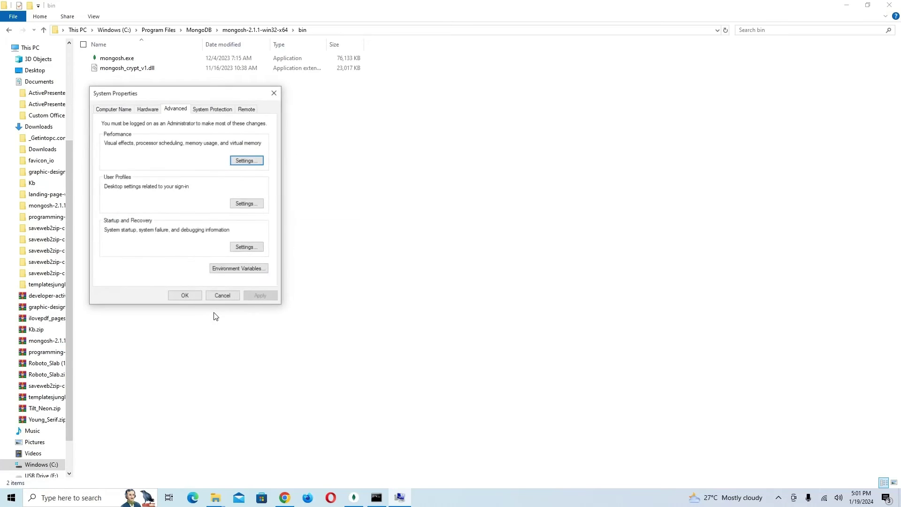
click(238, 270)
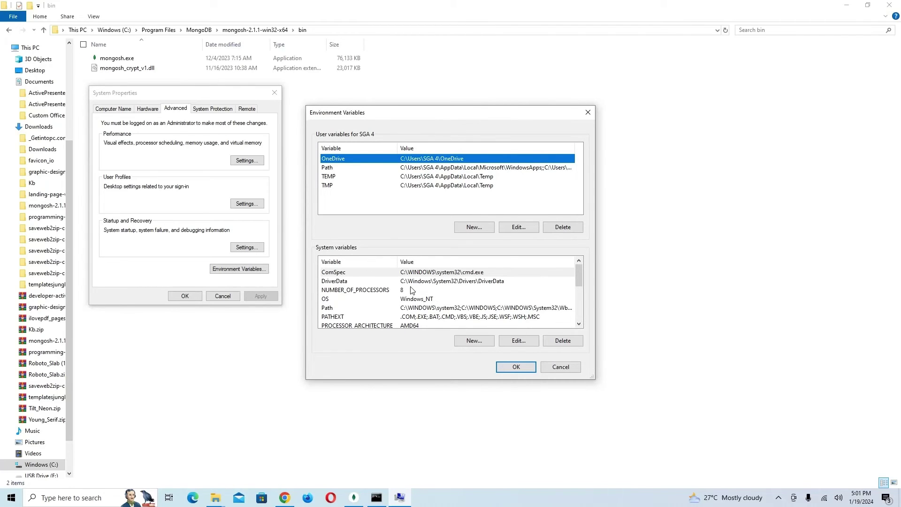
Add C:\Program Files\MongoDB\mongosh-2.1.1-win32-x64\bin as a new entry in the system Path variable and save the changes.
scroll(413, 290, down, 1)
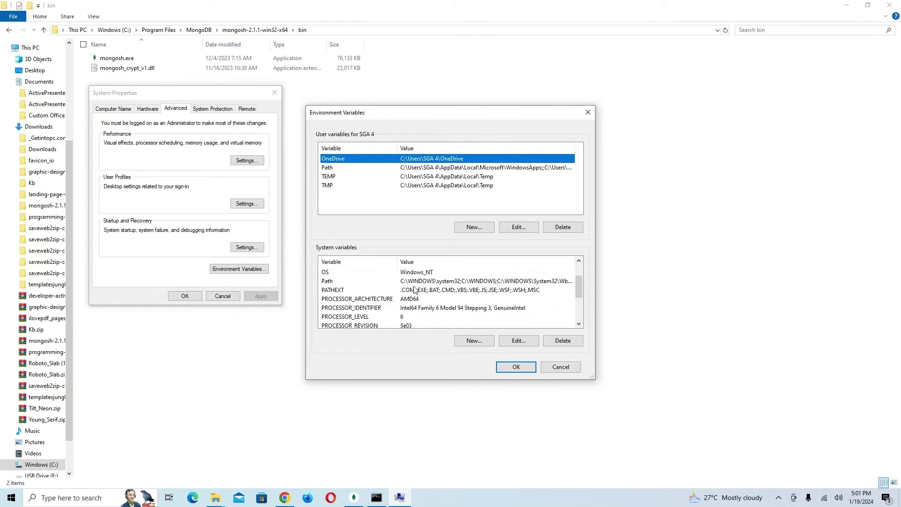
click(361, 281)
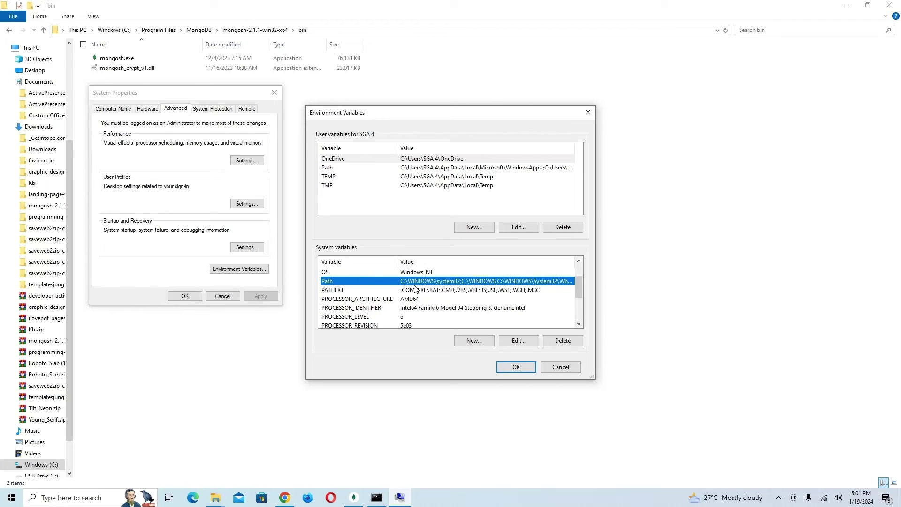
click(476, 342)
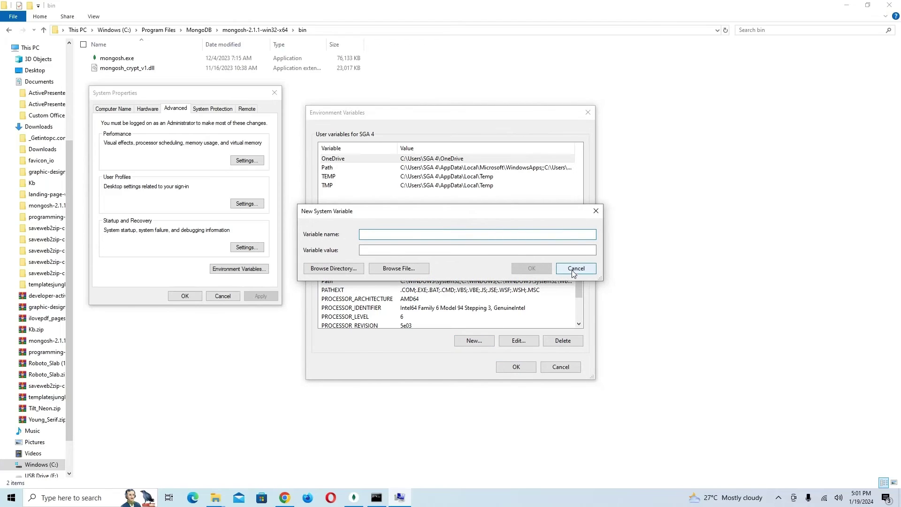
click(574, 269)
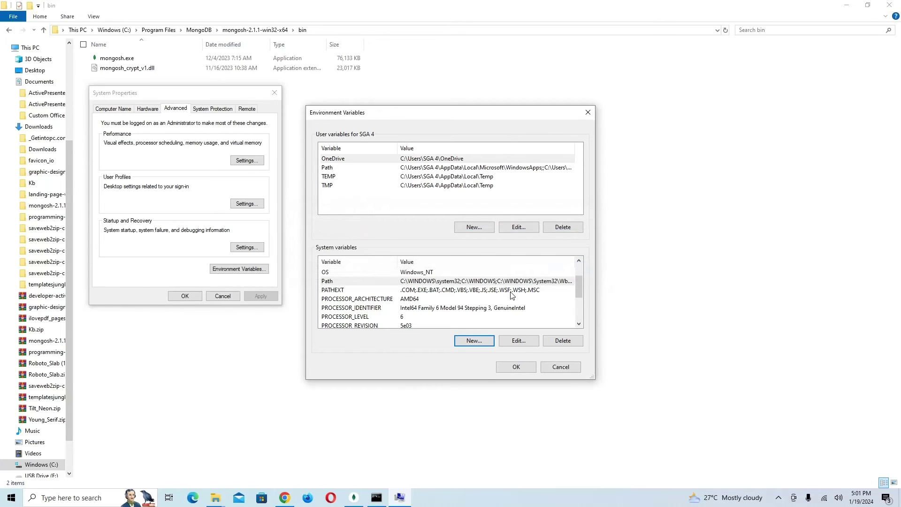
click(524, 342)
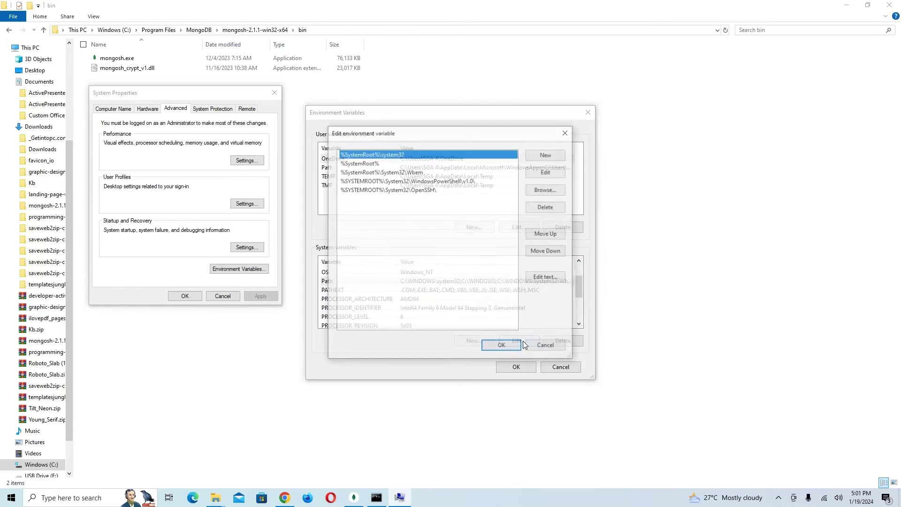
click(545, 155)
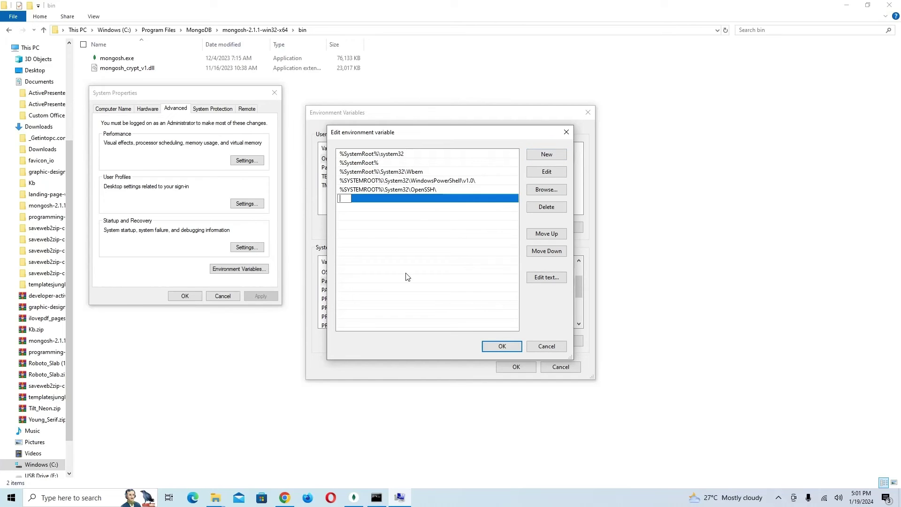
key(ctrl+v)
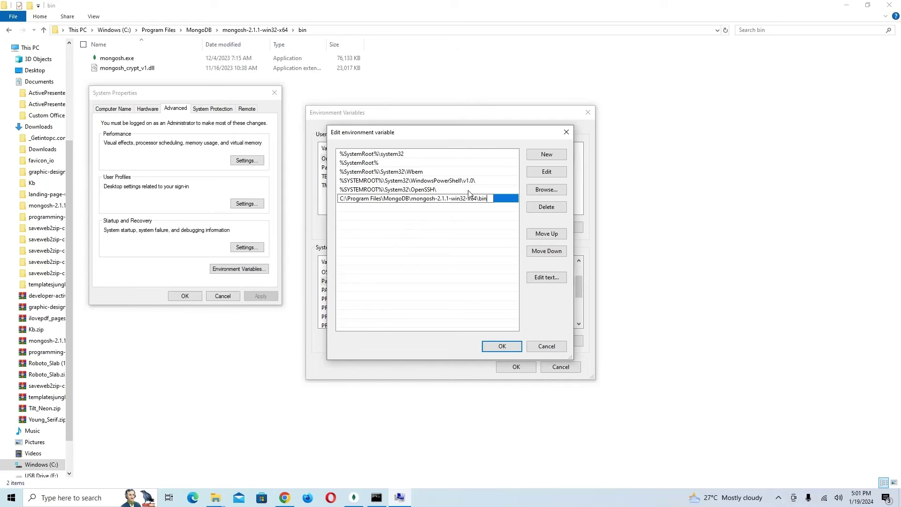
click(502, 346)
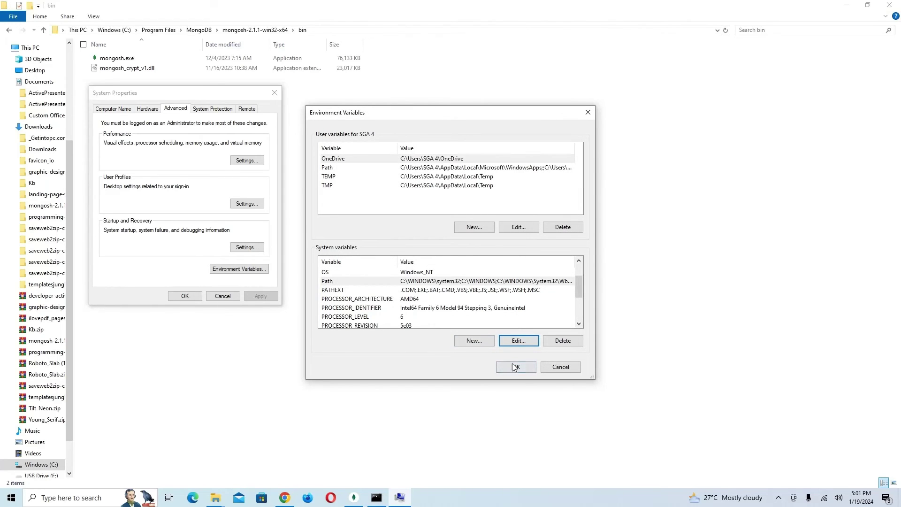
click(516, 367)
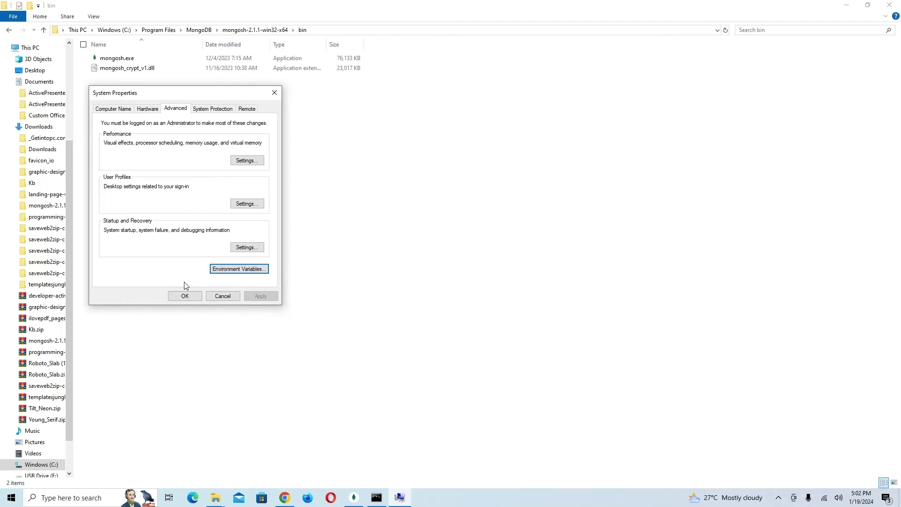
click(184, 296)
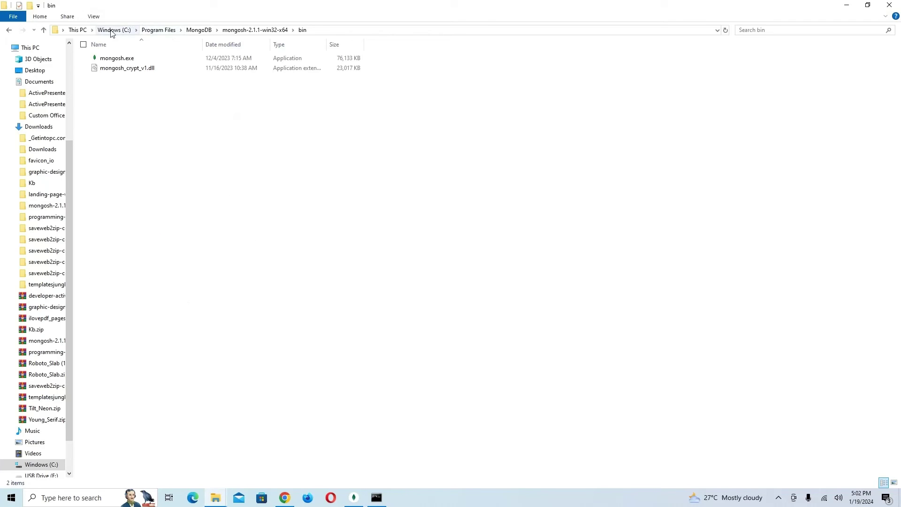
click(352, 31)
click(312, 139)
click(345, 30)
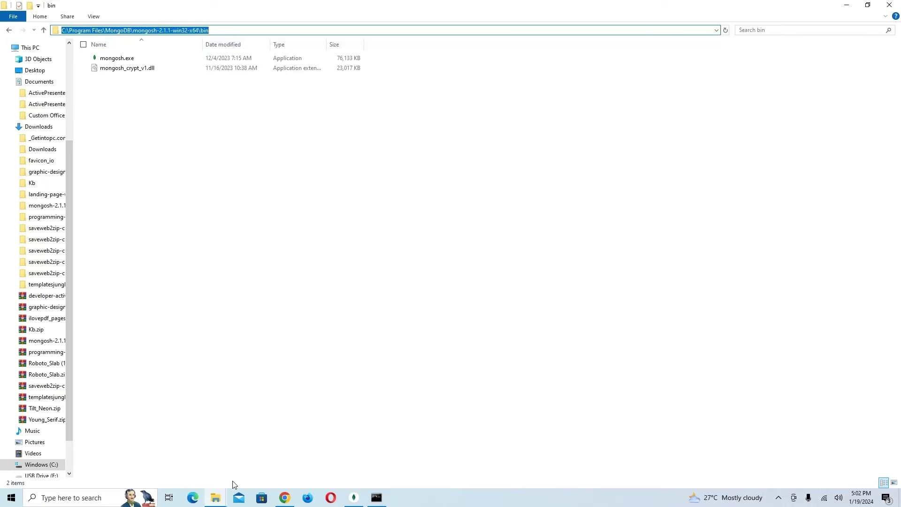
click(106, 498)
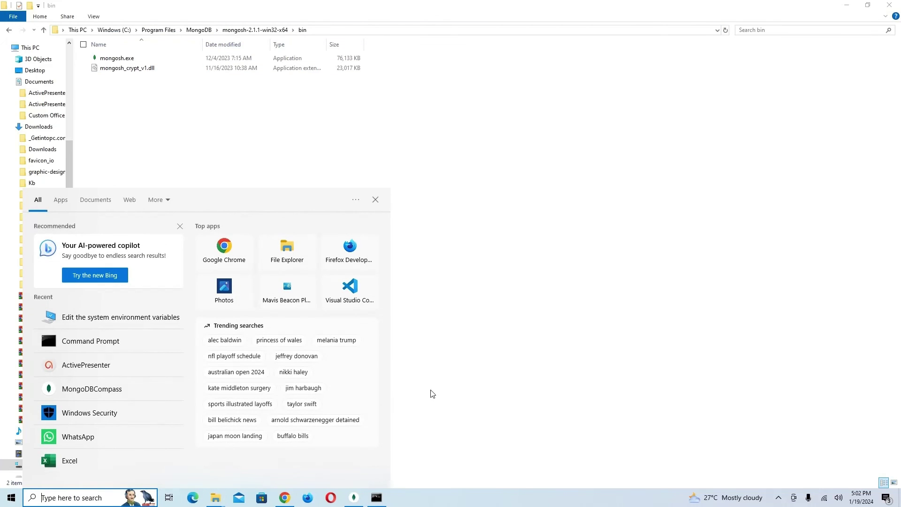
text(env)
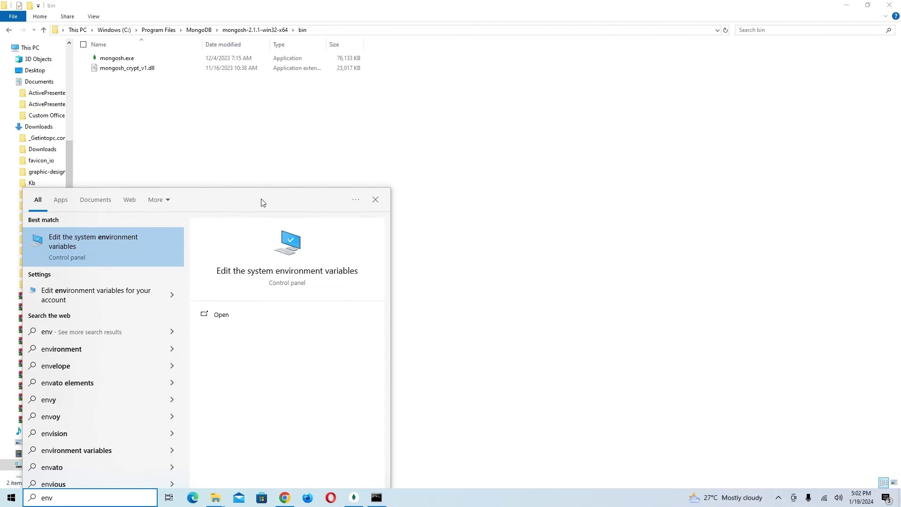
click(225, 314)
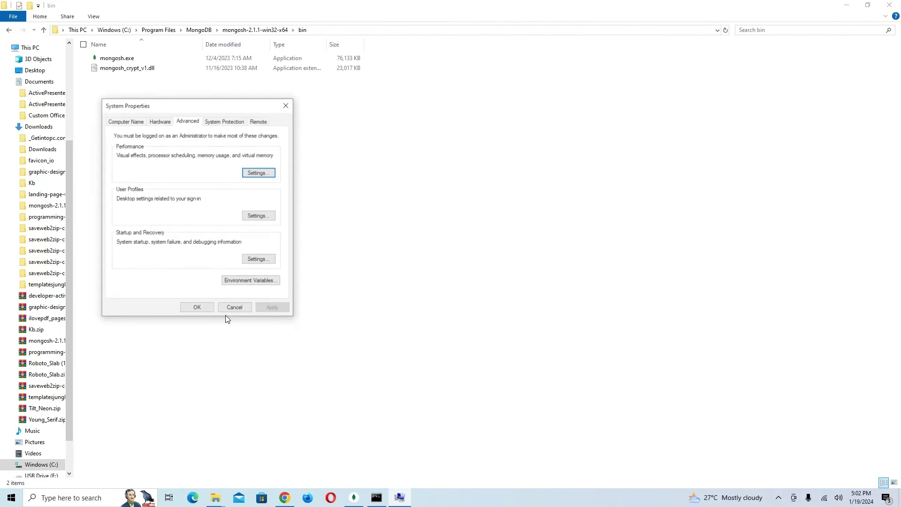
click(253, 282)
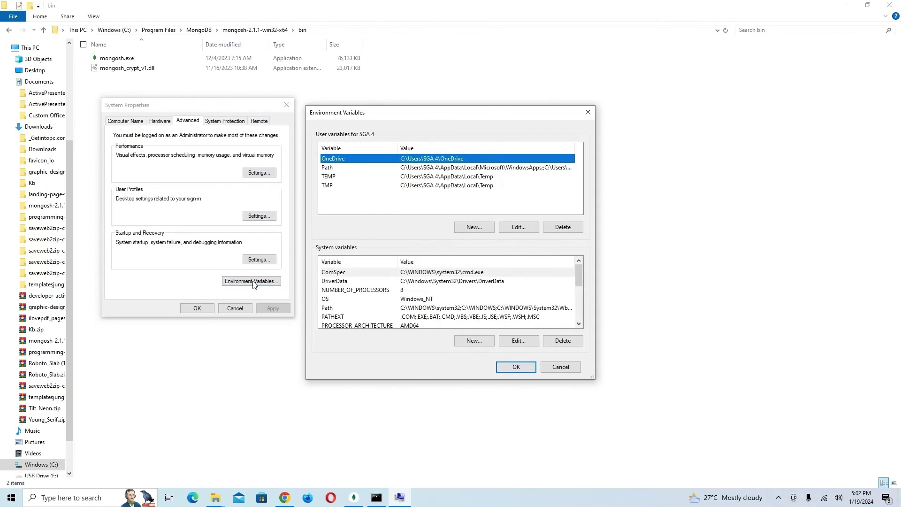
click(357, 308)
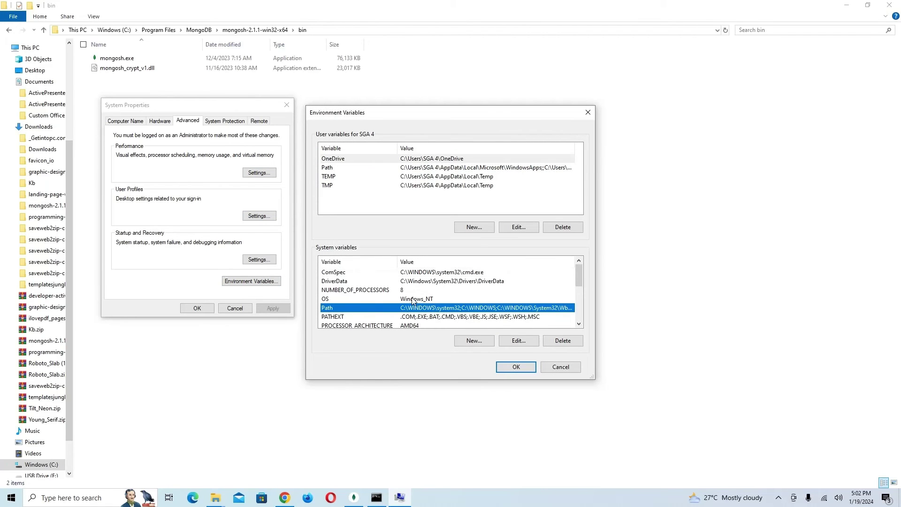
click(521, 342)
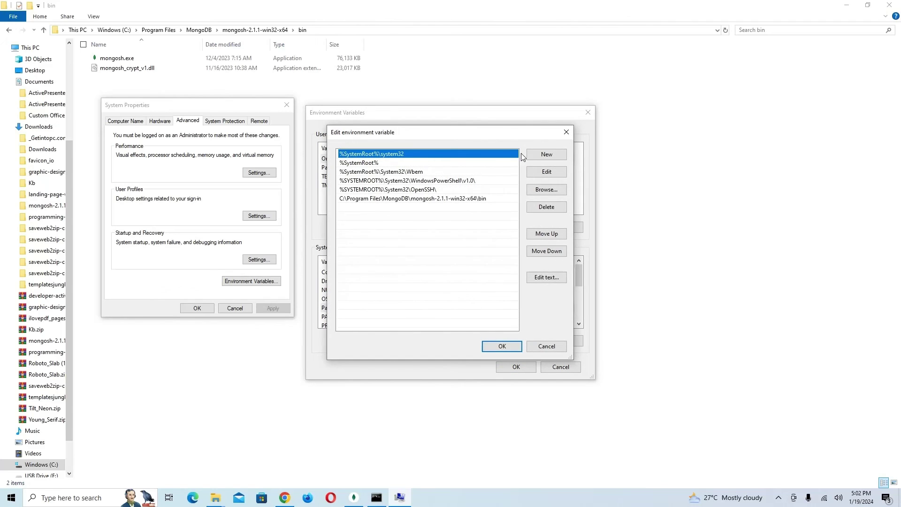
click(546, 154)
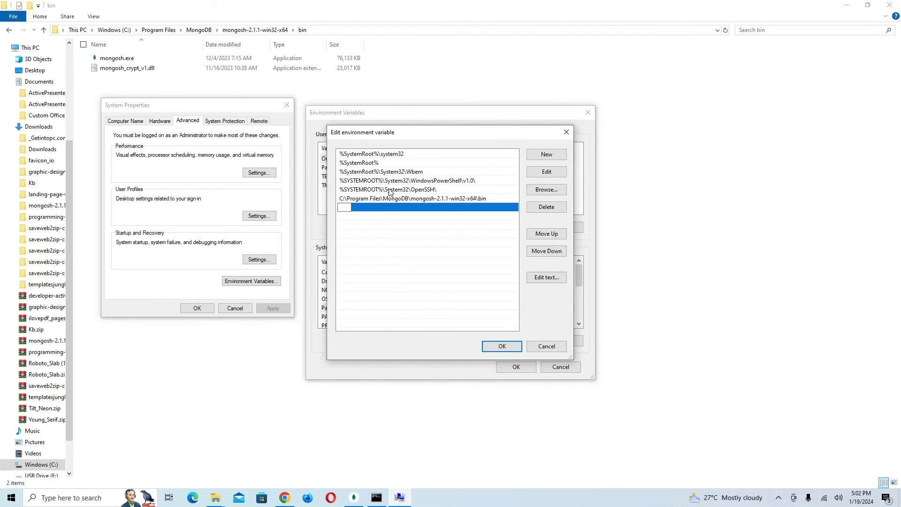
click(548, 346)
click(562, 368)
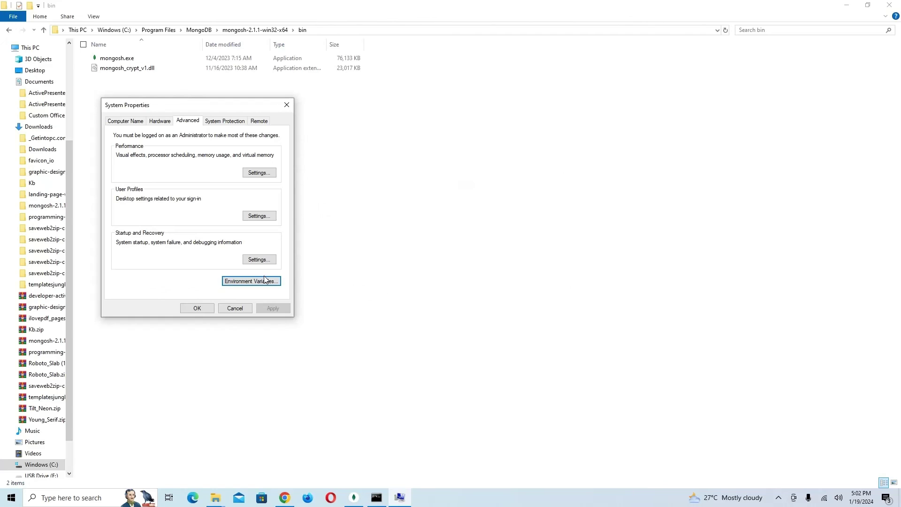
click(236, 310)
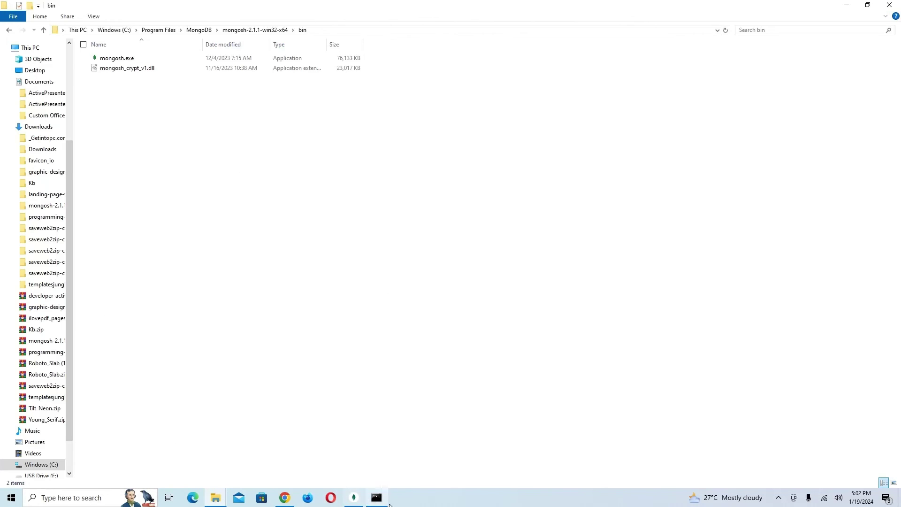
Try to run mongosh in the already open Command Prompt window, and close that window.
click(376, 499)
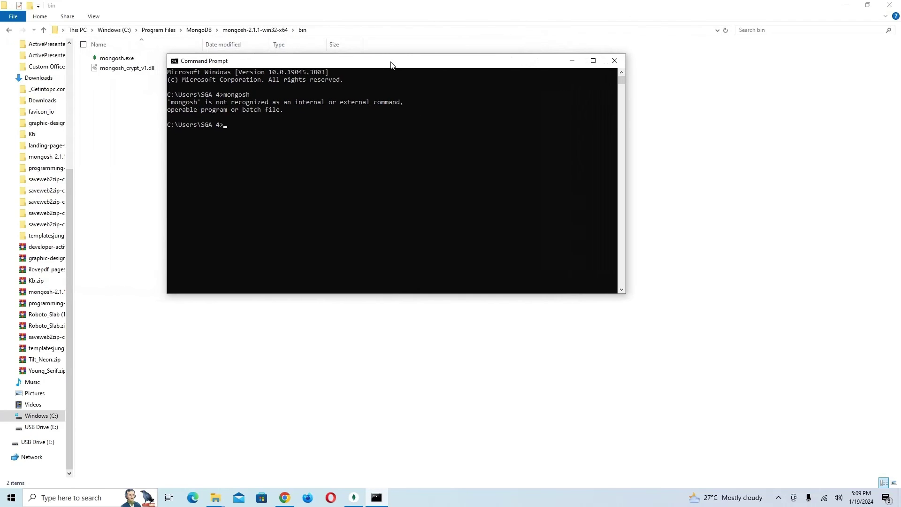
text(o)
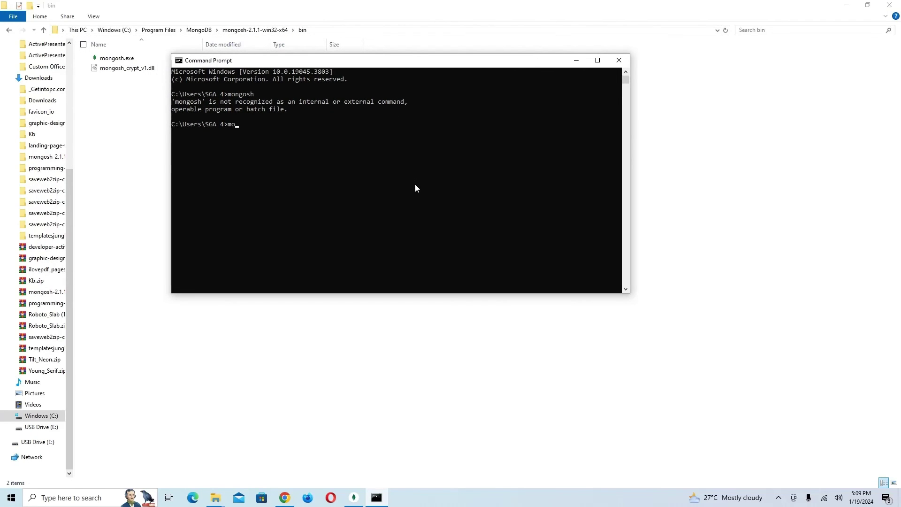
text(ngosh)
key(Return)
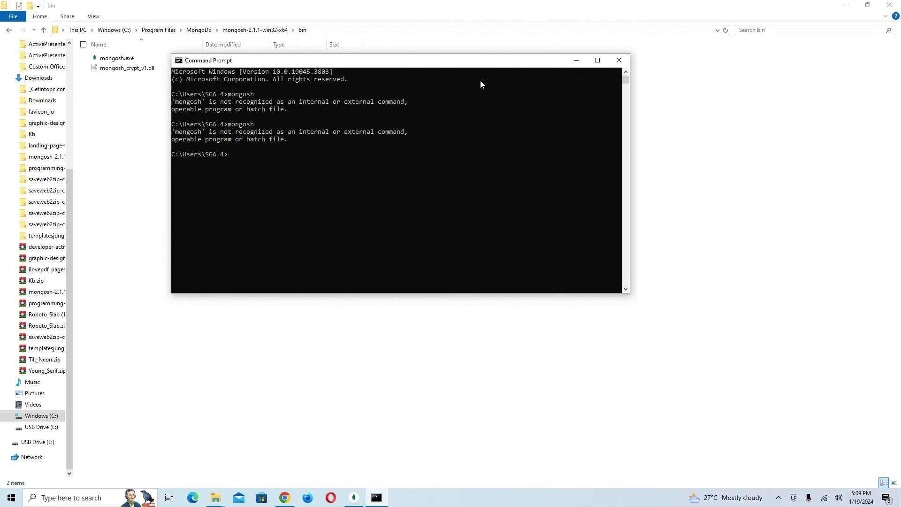
click(620, 60)
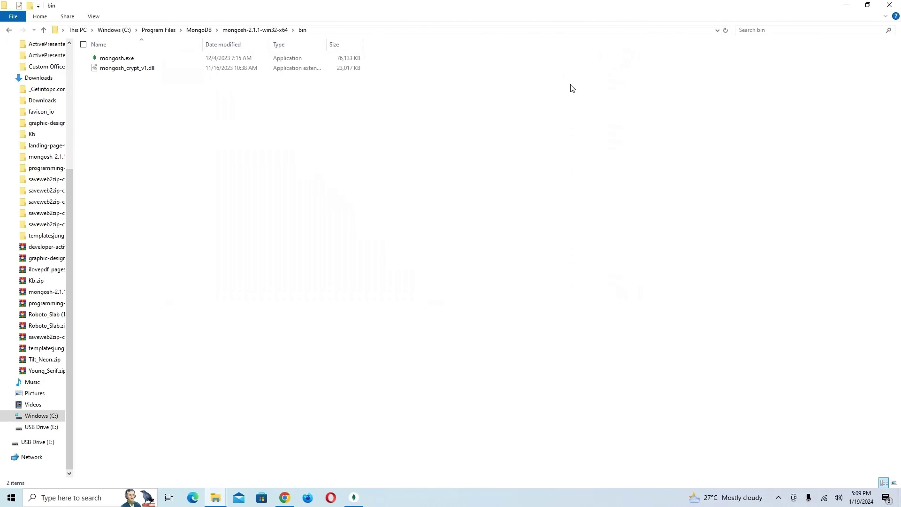
Open a new Command Prompt window and start the MongoDB shell with the command mongosh.
click(58, 499)
text(cm)
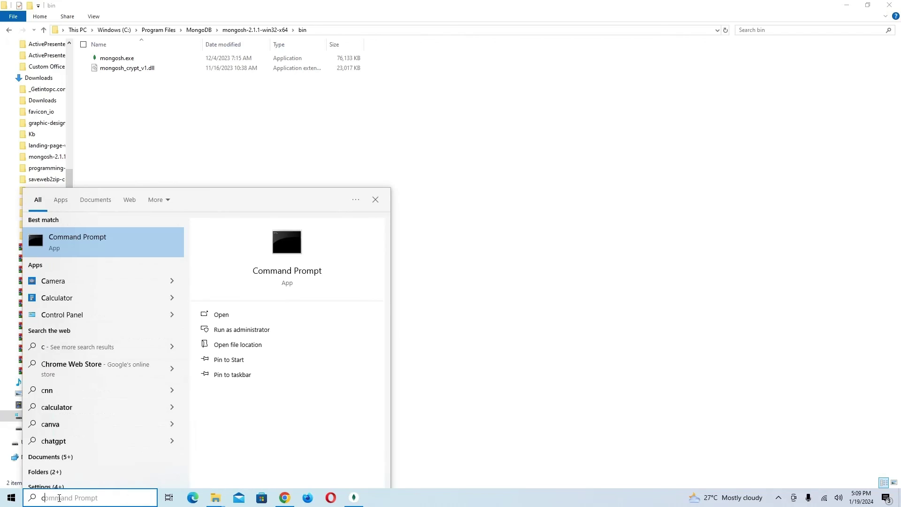
click(235, 316)
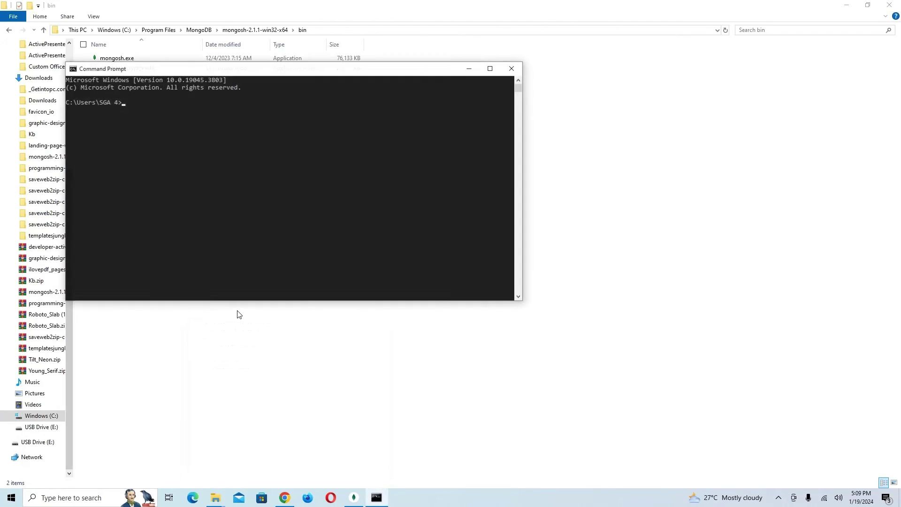
text(m,)
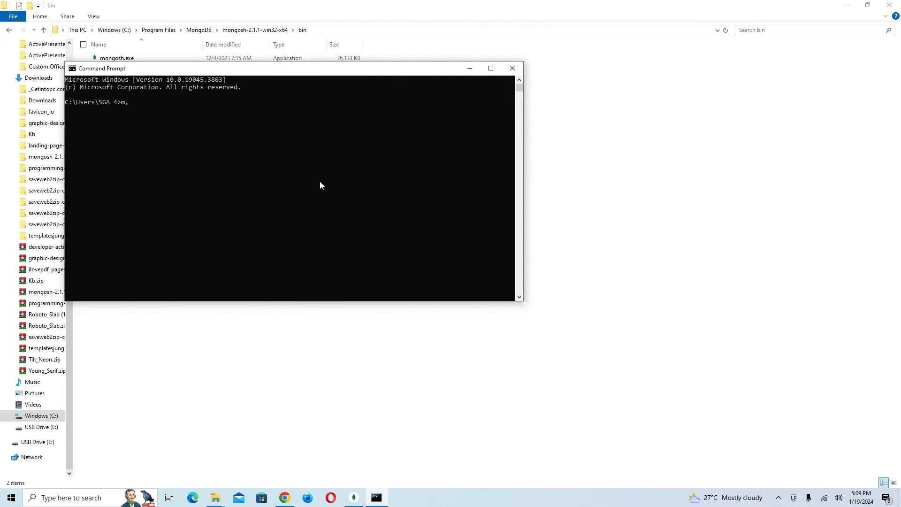
key(BackSpace)
text(ongosh)
key(Return)
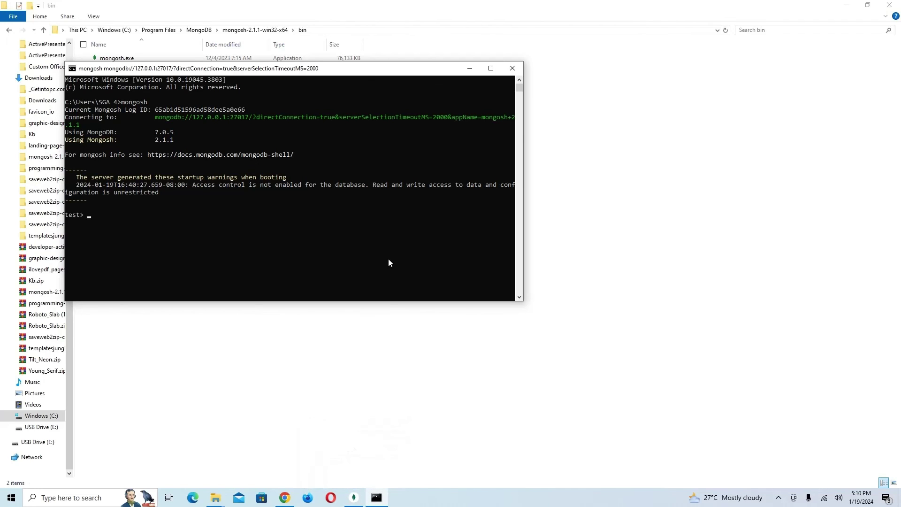
Run help in the MongoDB shell and look through the list of available commands.
text(help)
key(Return)
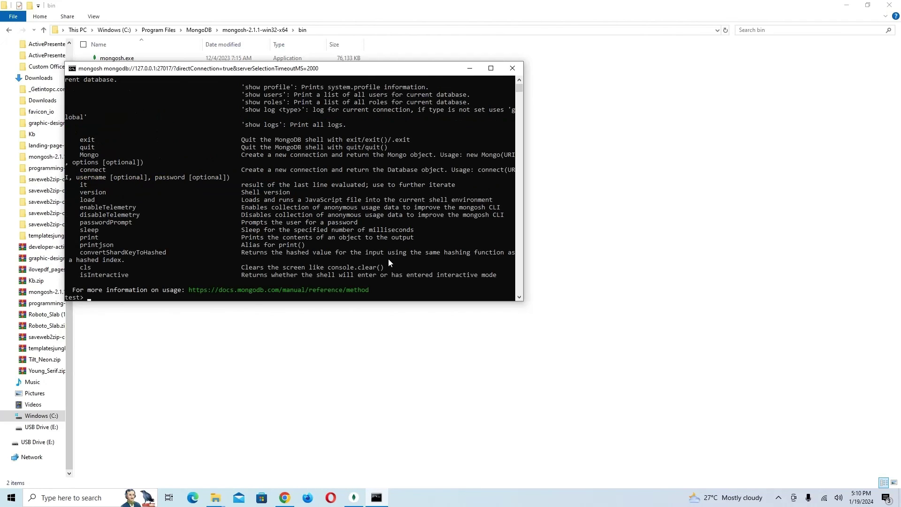
scroll(383, 187, down, 4)
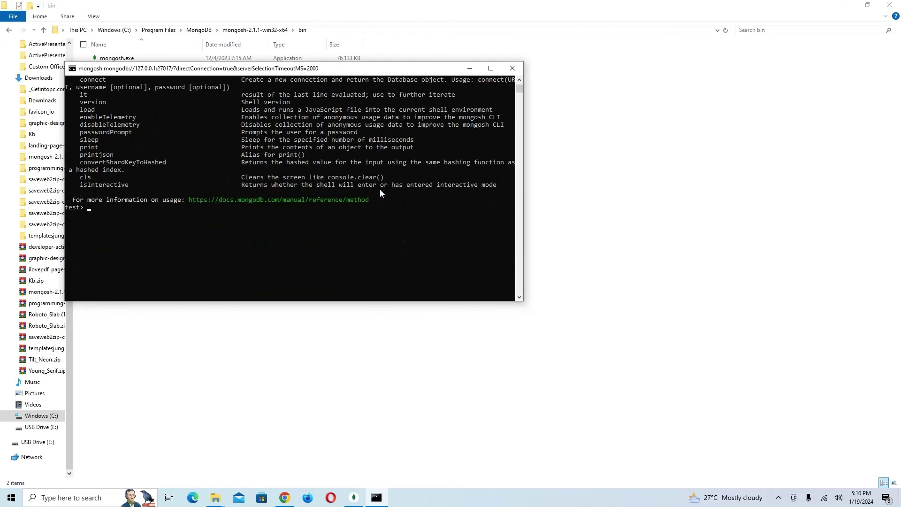
Review the MongoDB shell's connection details, startup warnings and help text up to the current prompt.
scroll(381, 189, up, 9)
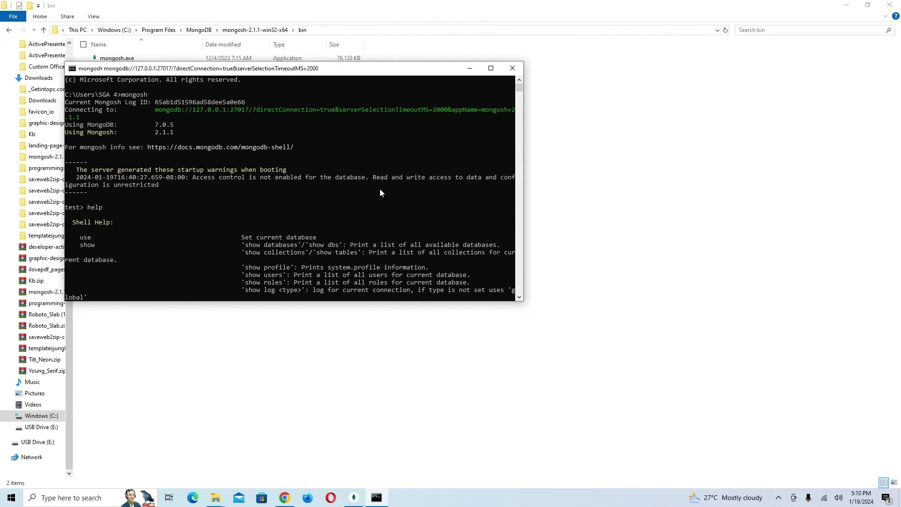
scroll(380, 189, down, 11)
scroll(364, 204, up, 3)
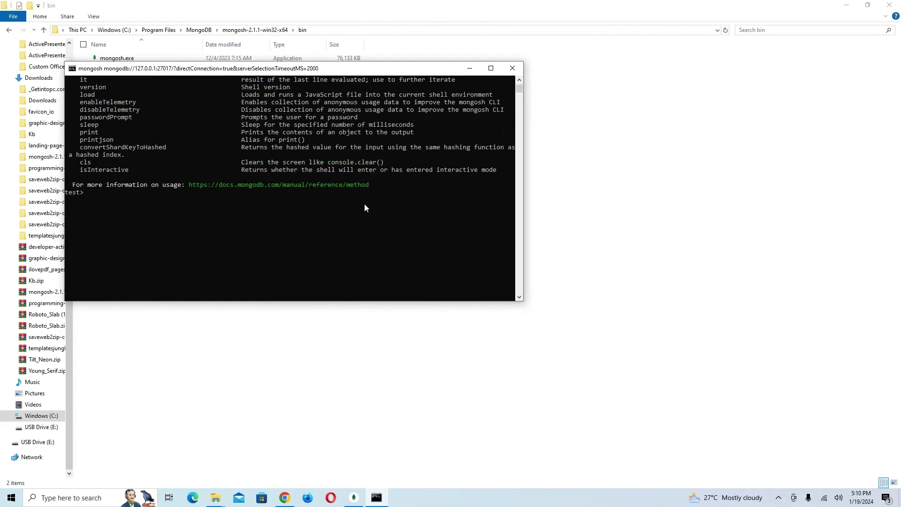
scroll(366, 204, up, 10)
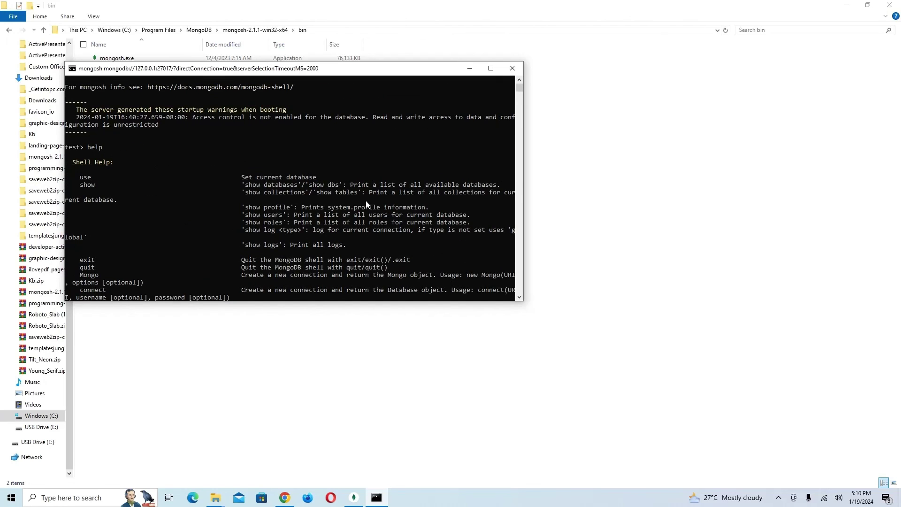
Bring MongoDB Compass forward and place the mongosh console window over it, leaving the Compass database list uncovered.
click(354, 497)
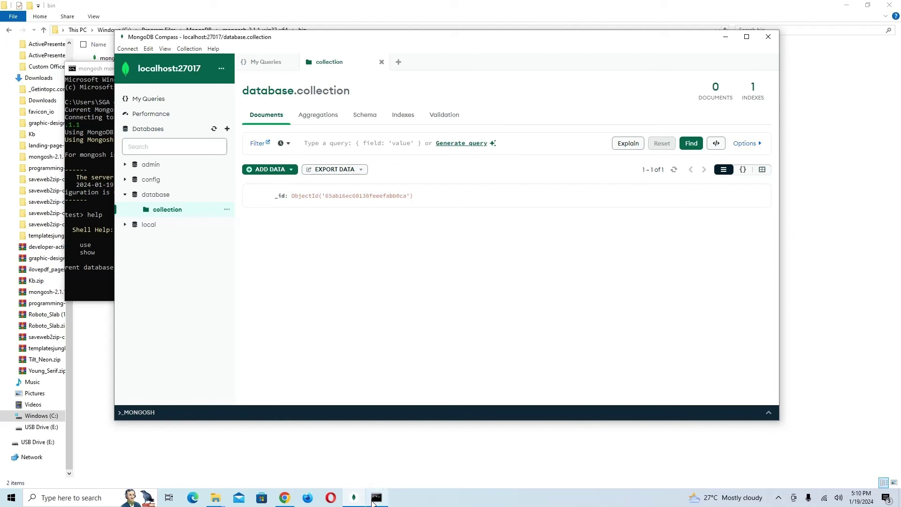
mouse_move(377, 497)
click(376, 464)
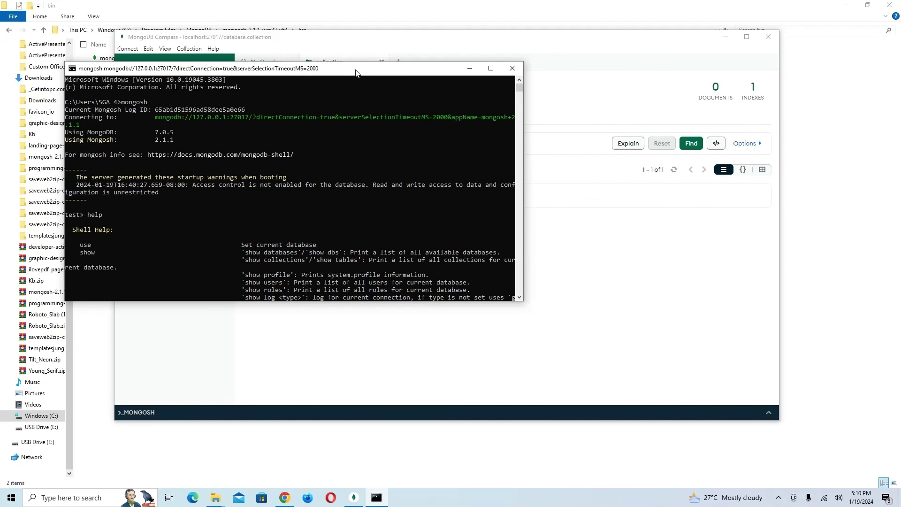
drag(363, 73, 606, 71)
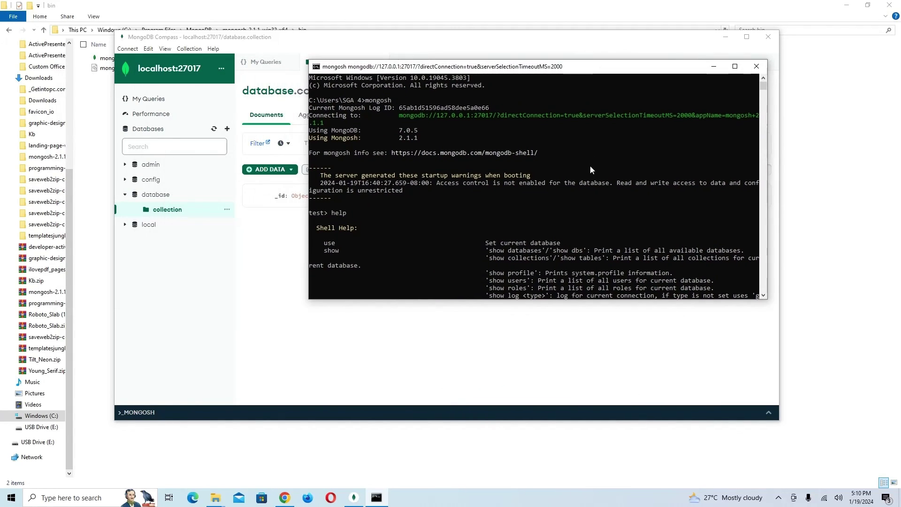
scroll(590, 166, down, 4)
scroll(590, 166, down, 6)
key(ctrl+l)
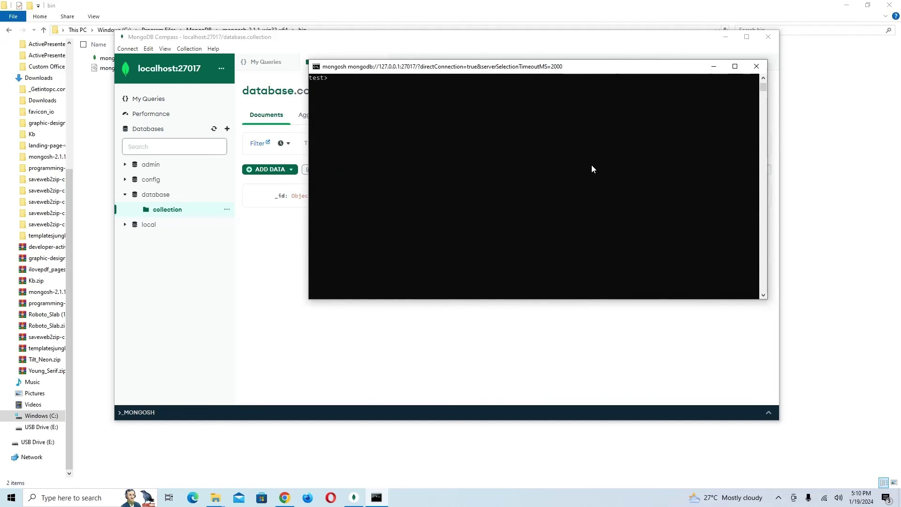
scroll(592, 169, up, 3)
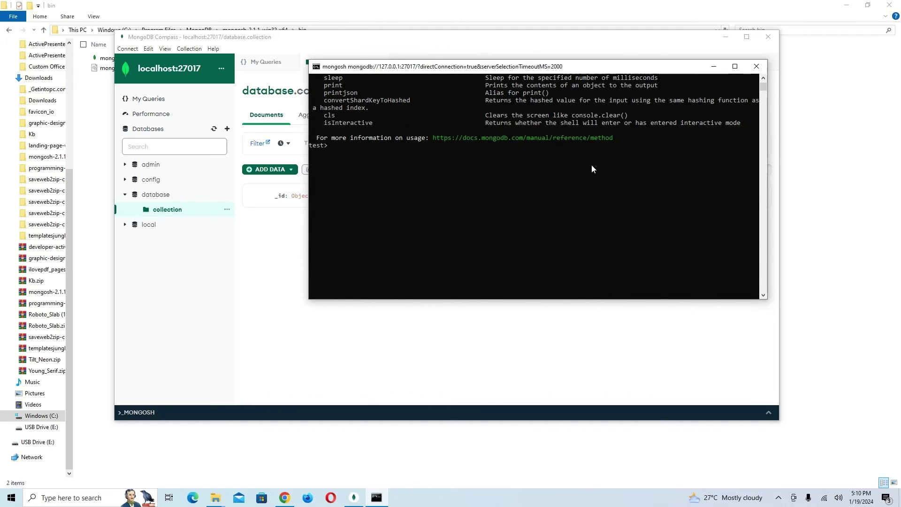